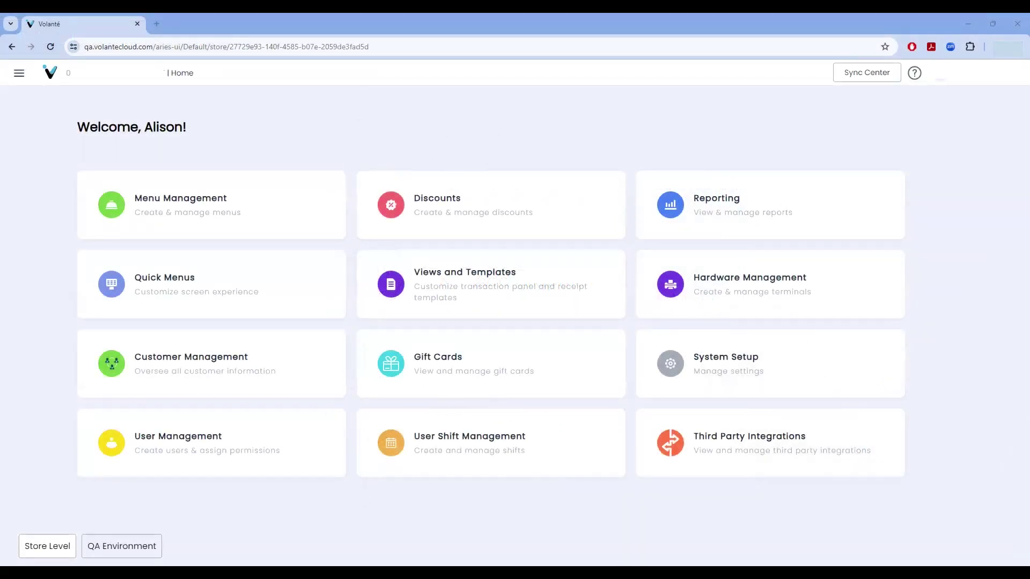
Step: From Menu Management, open the Training Menu's Items list showing the Starters items
click(306, 212)
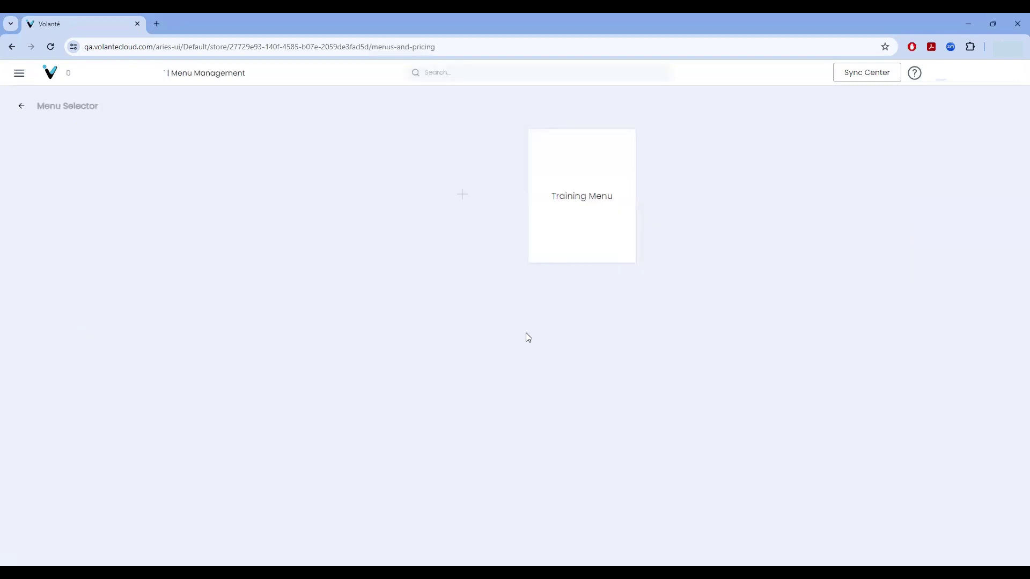
click(589, 241)
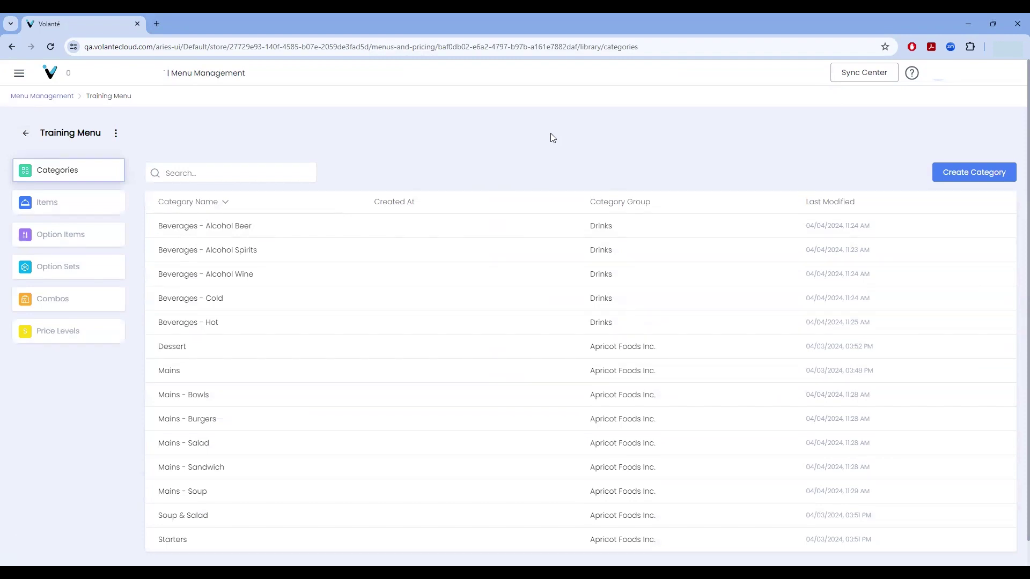
click(279, 546)
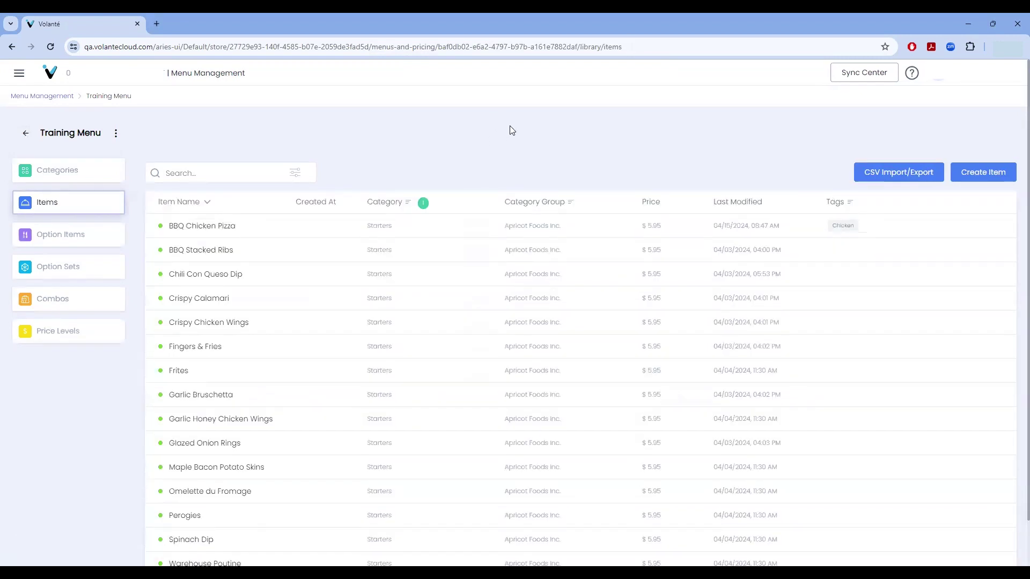
scroll(508, 129, down, 2)
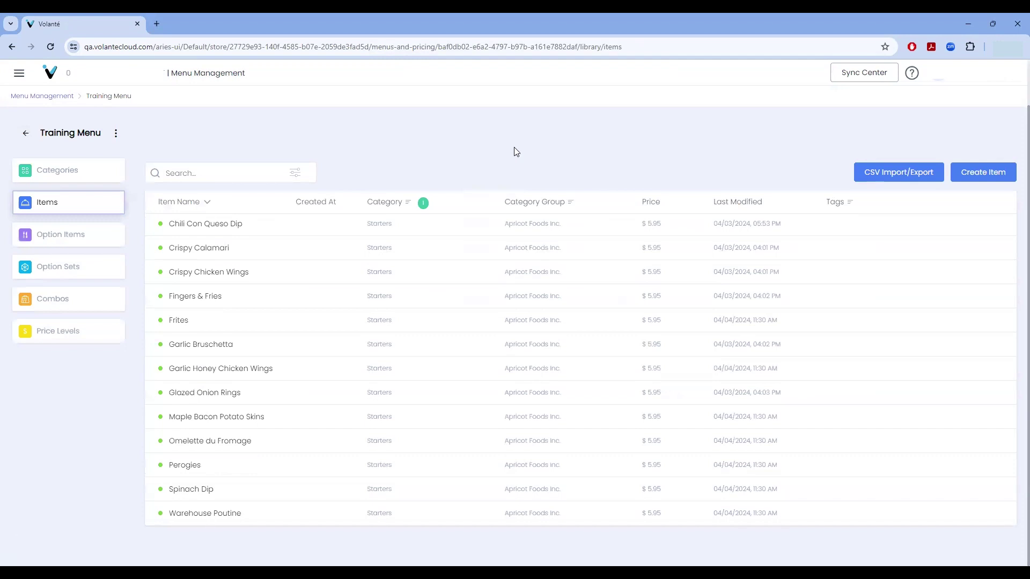
scroll(514, 152, up, 2)
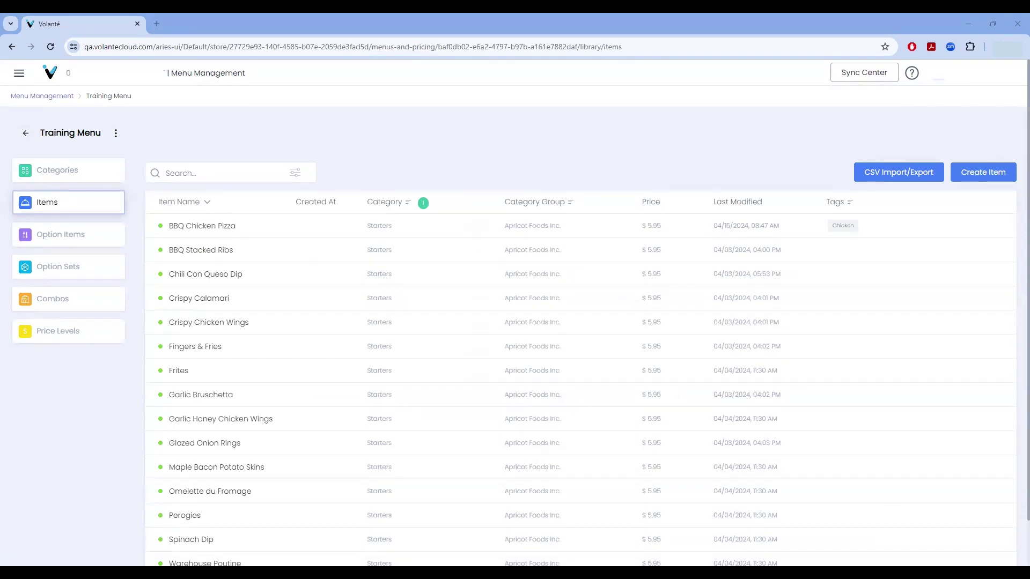
Step: Open Crispy Calamari and upload the crispy-calamari photo to the kiosk image library
click(506, 124)
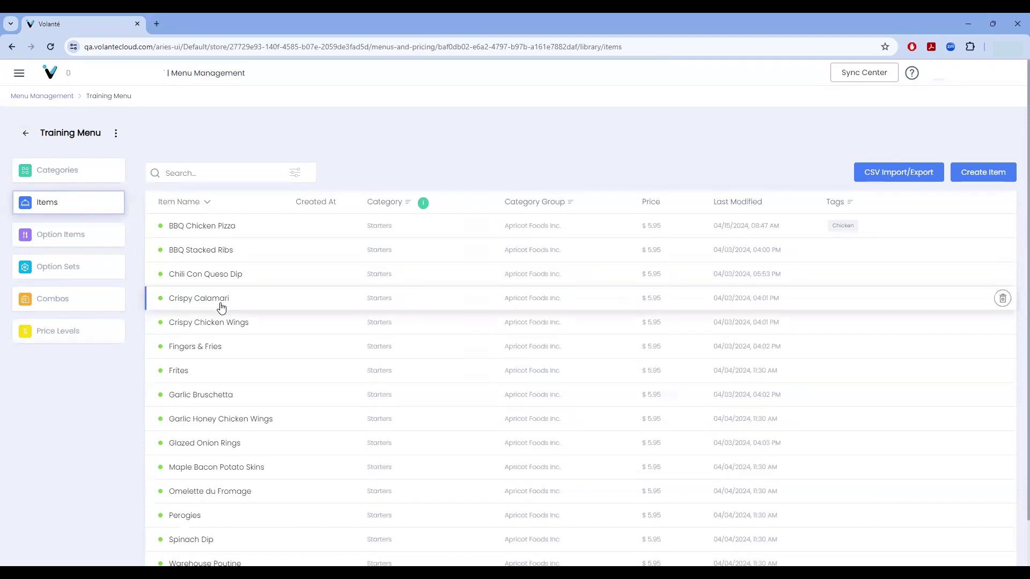
click(204, 300)
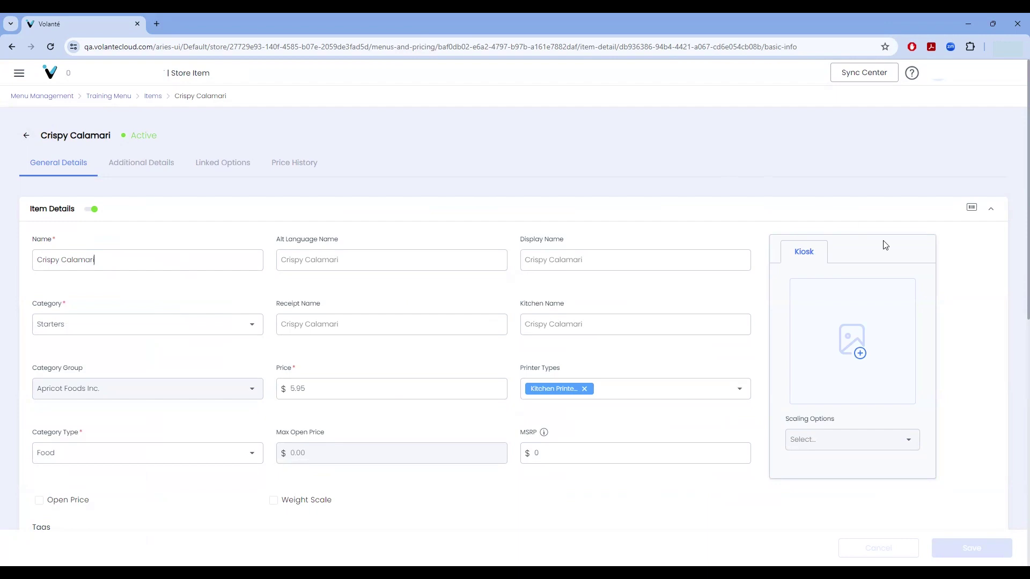
click(860, 358)
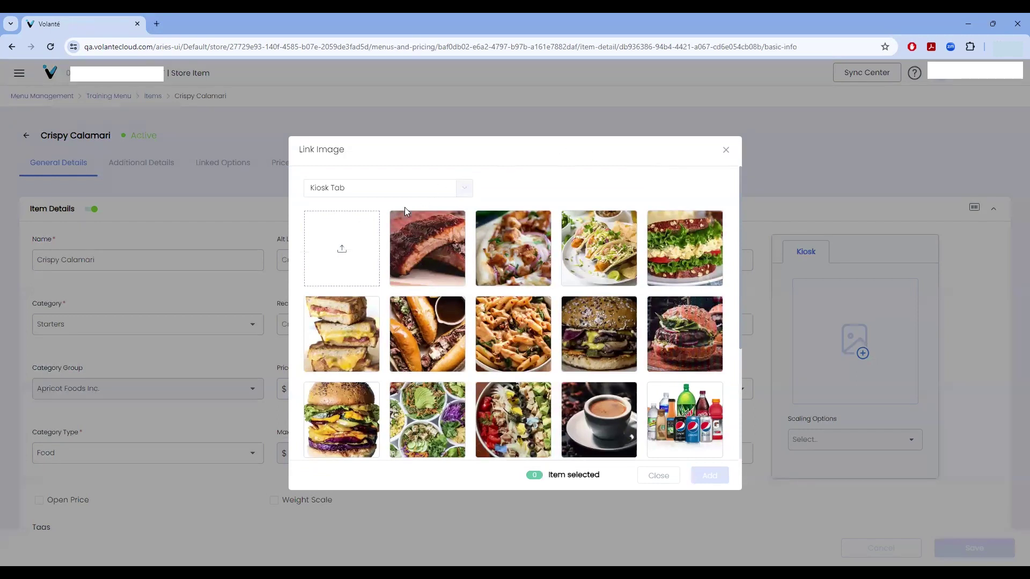
click(357, 255)
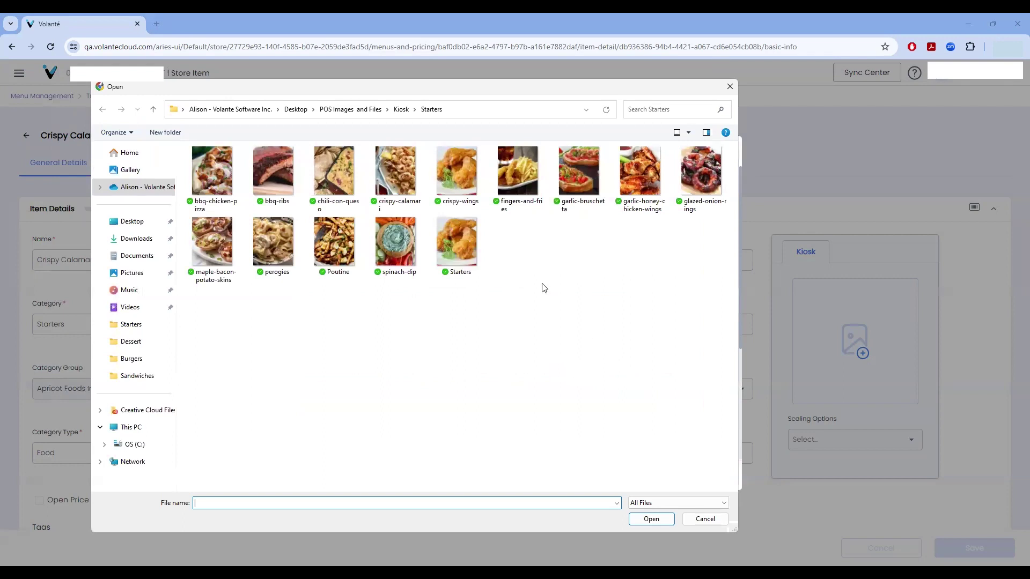
click(397, 171)
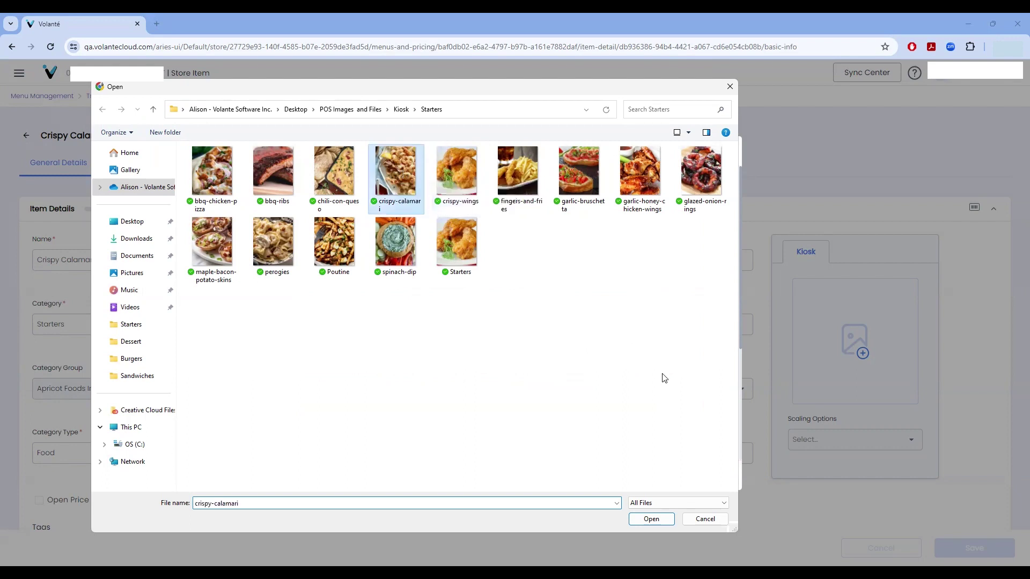
click(651, 519)
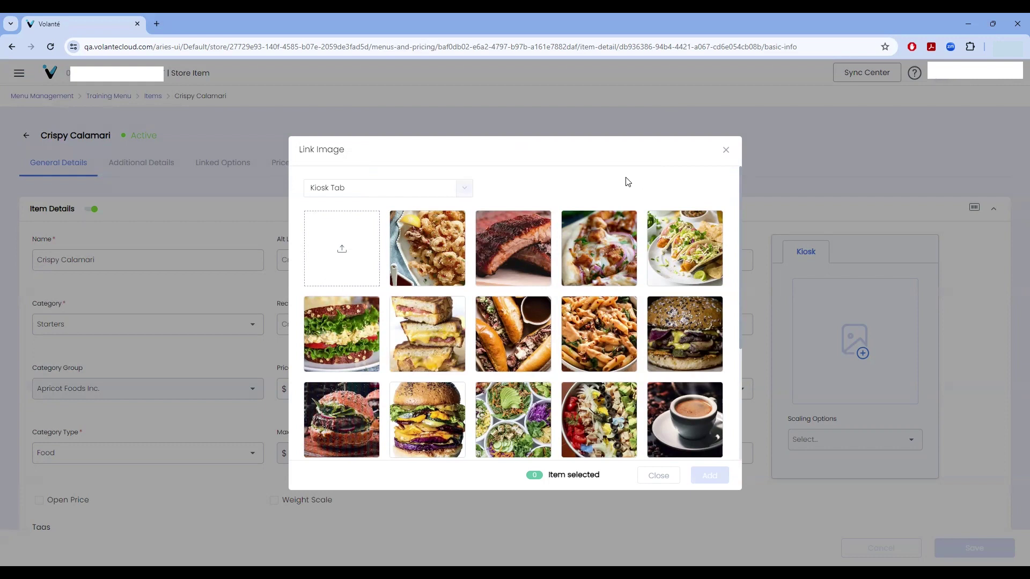
Step: Link the calamari photo as Crispy Calamari's kiosk image and save the item
click(436, 243)
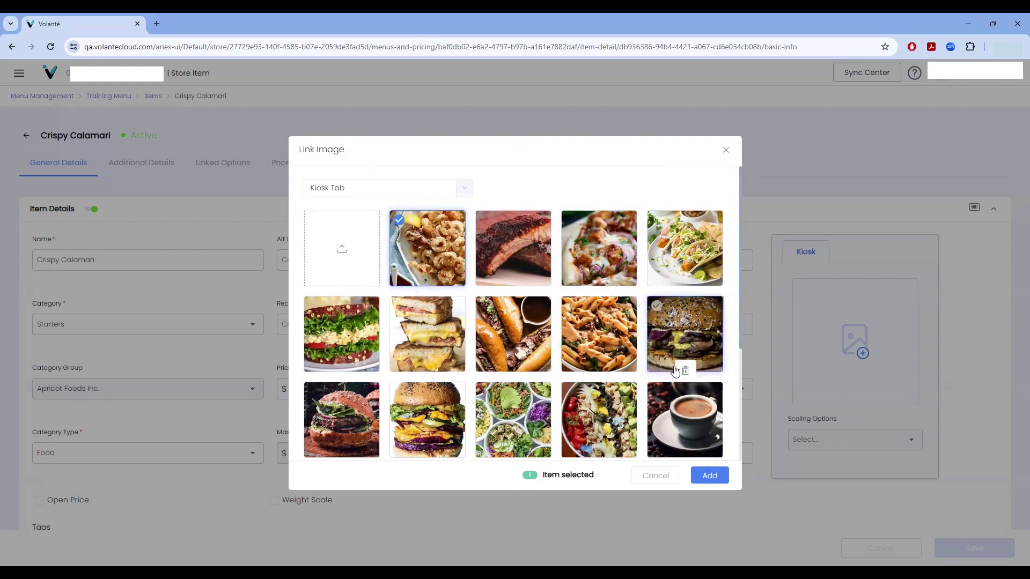
click(711, 476)
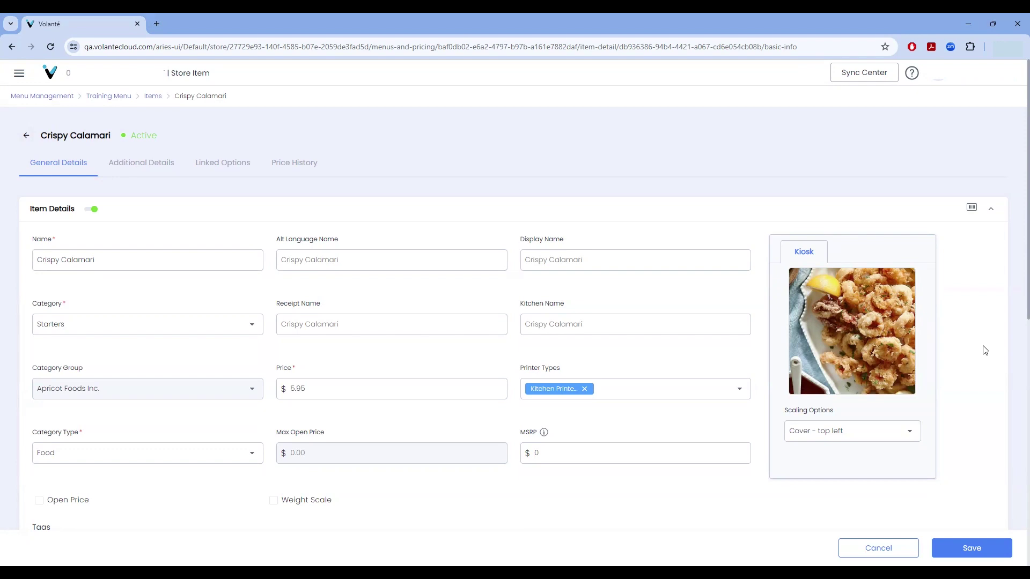
click(27, 136)
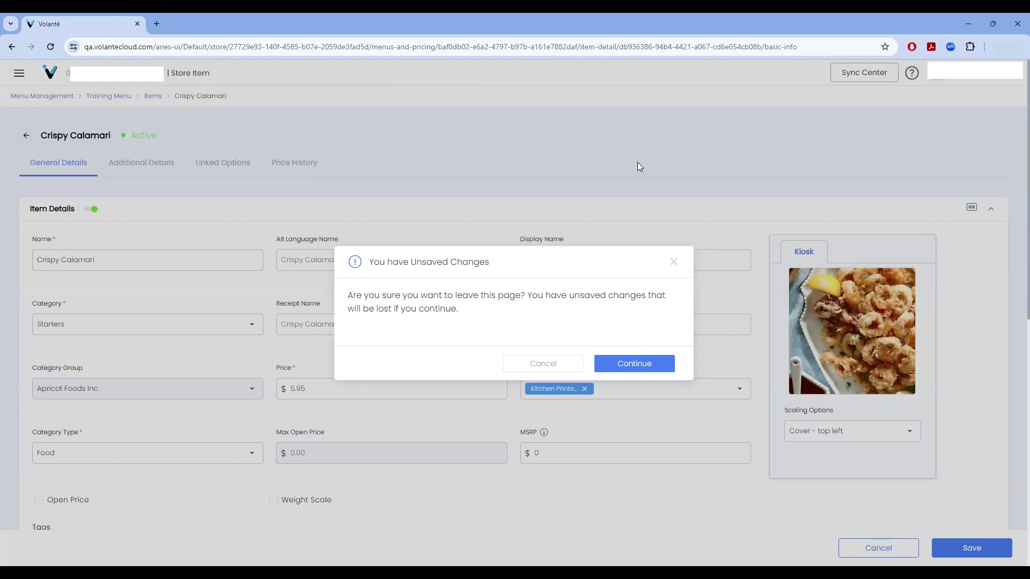
click(562, 363)
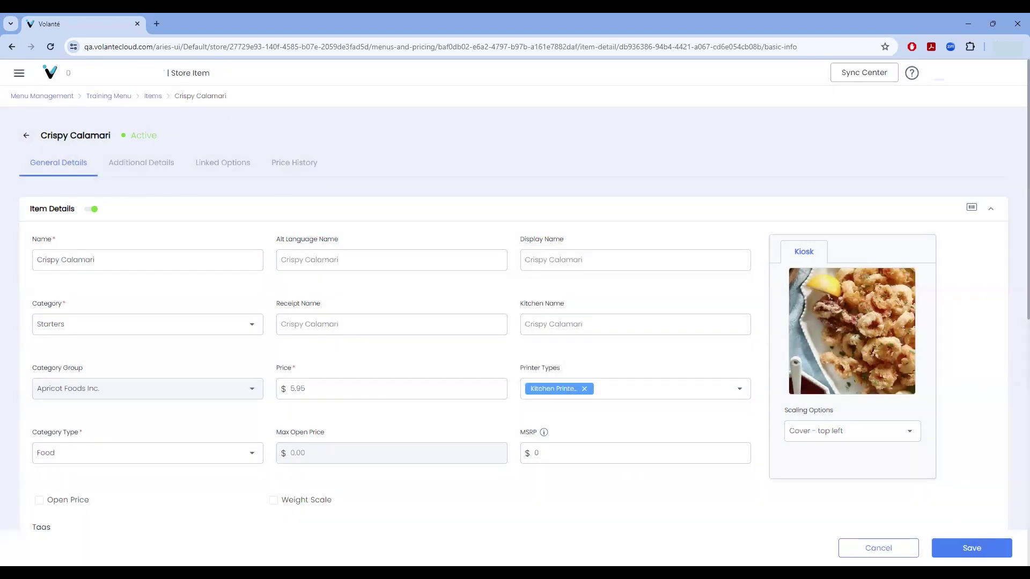
click(968, 547)
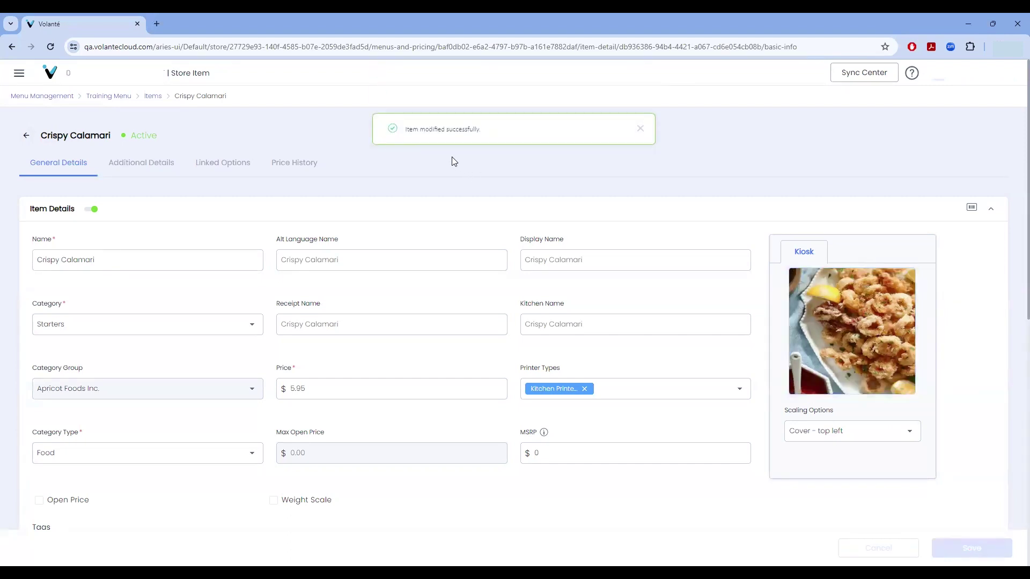
Step: Open BBQ Stacked Ribs, link the ribs photo as its kiosk image, and save
click(26, 136)
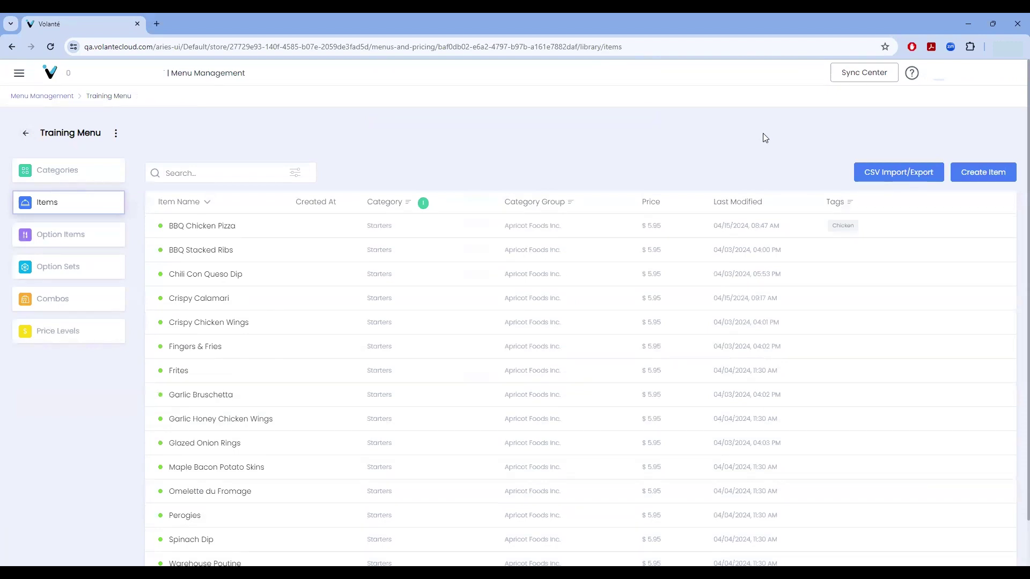
click(215, 251)
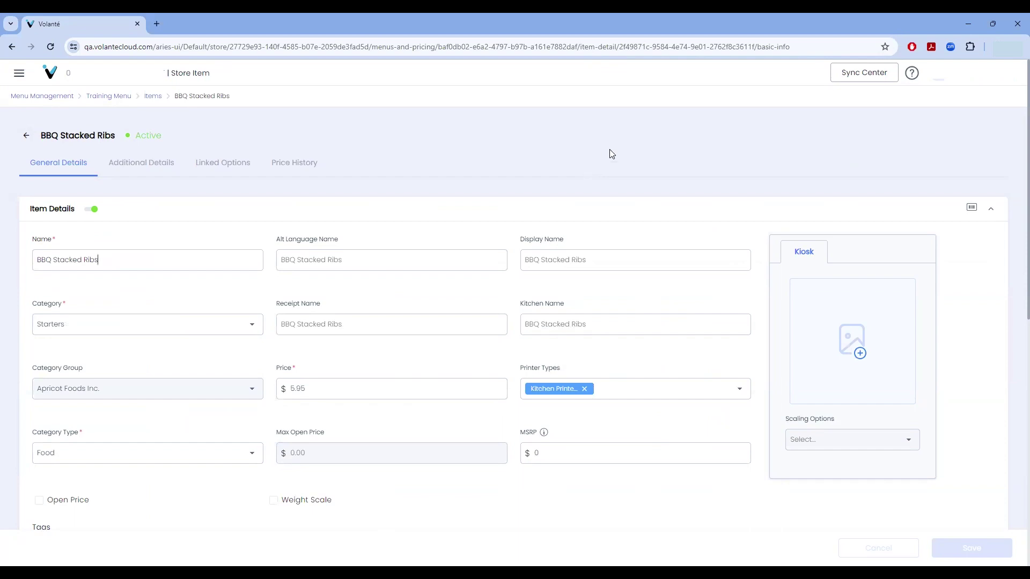
click(829, 357)
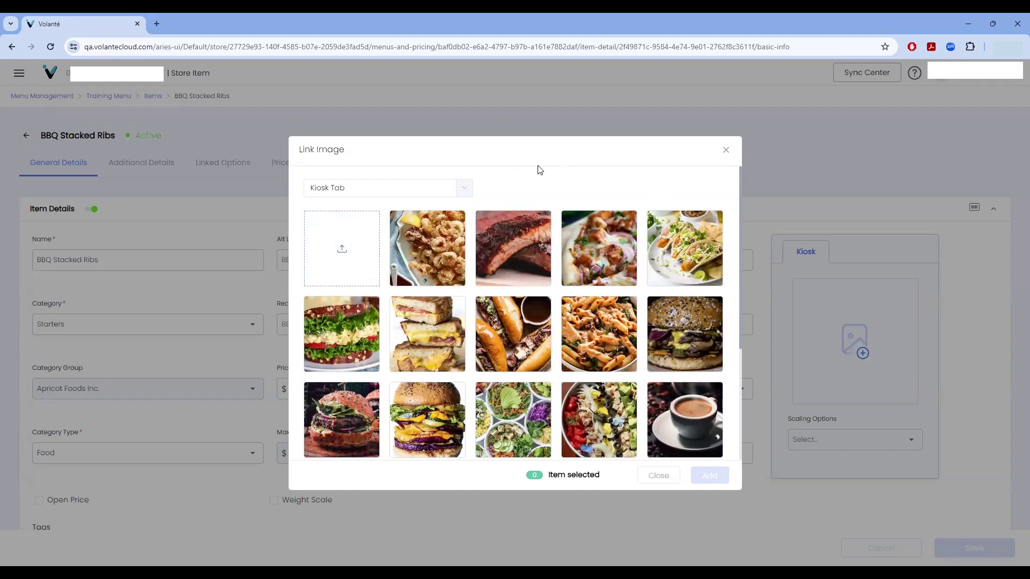
mouse_move(530, 232)
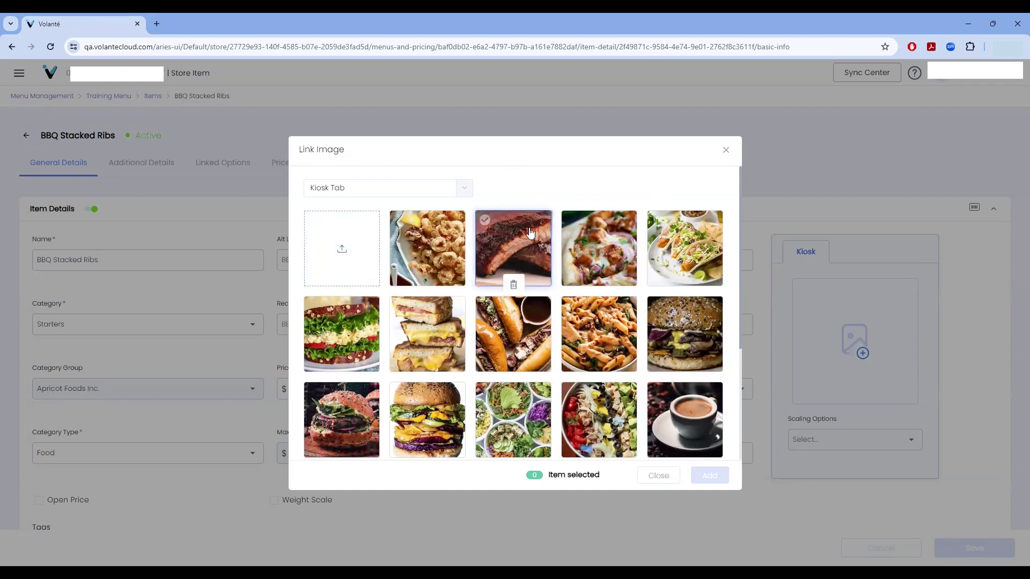
click(530, 231)
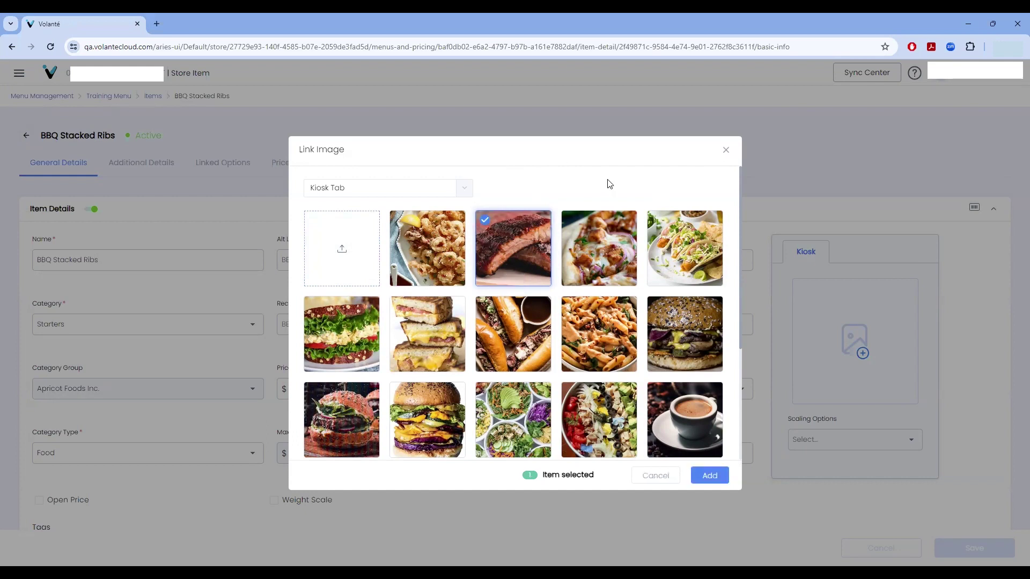
click(714, 483)
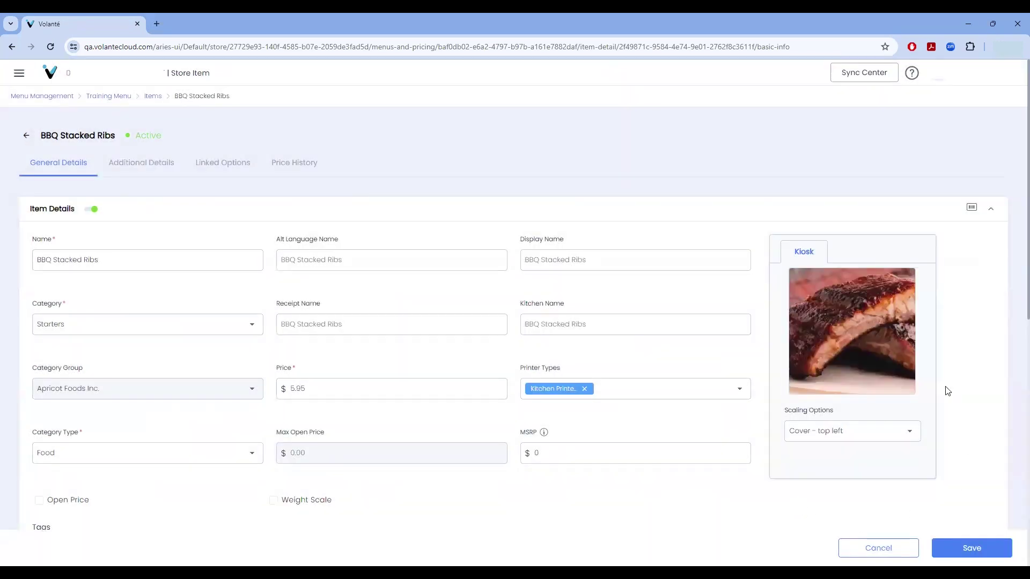
click(972, 548)
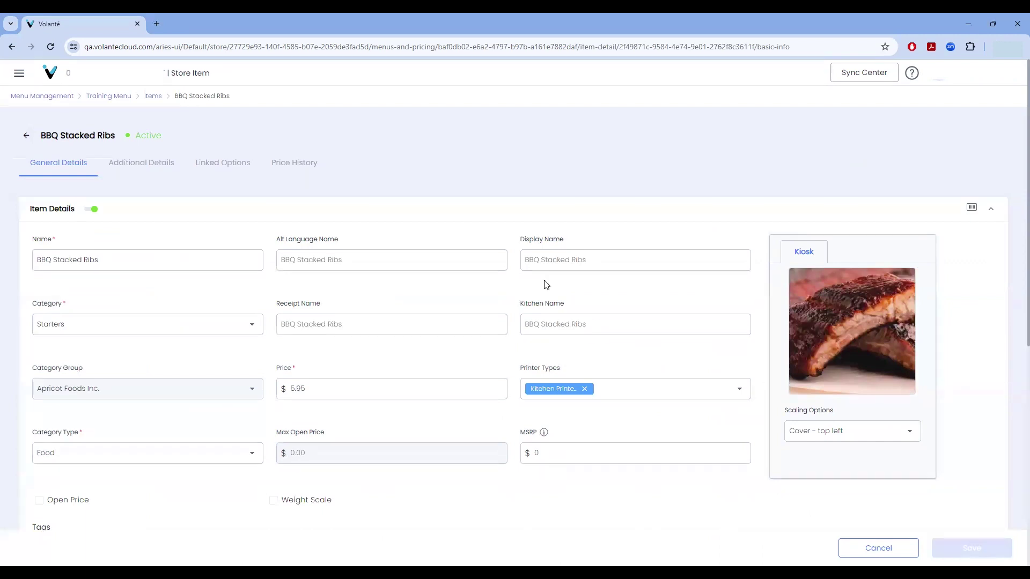
Step: Upload a potato-skins photo and save it as Maple Bacon Potato Skins' kiosk image
click(27, 133)
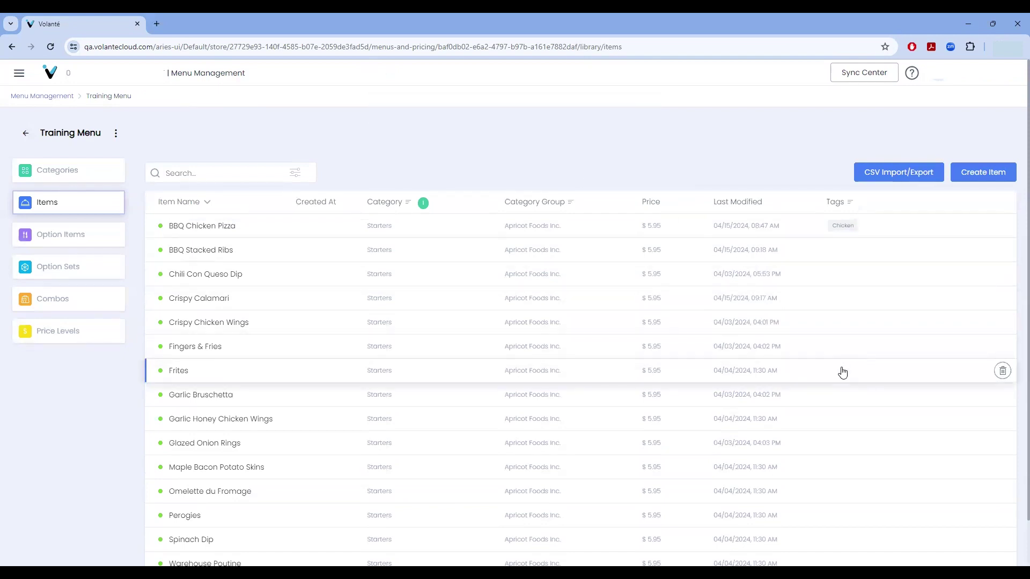
click(217, 467)
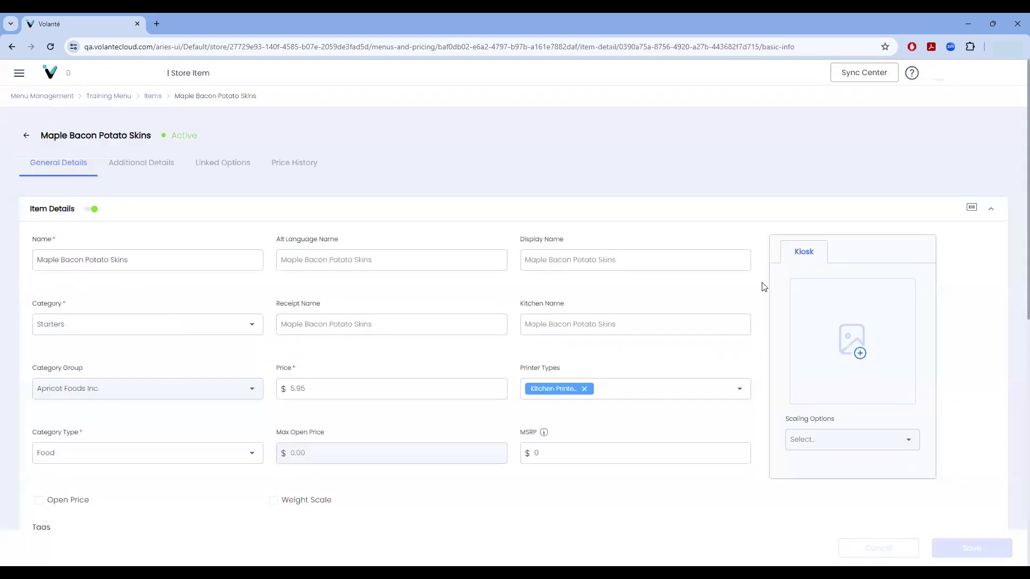
click(854, 344)
click(337, 254)
click(211, 246)
click(650, 520)
click(710, 475)
click(974, 547)
Step: Back on the items list, toggle Categories then Items to show all items unfiltered
click(25, 135)
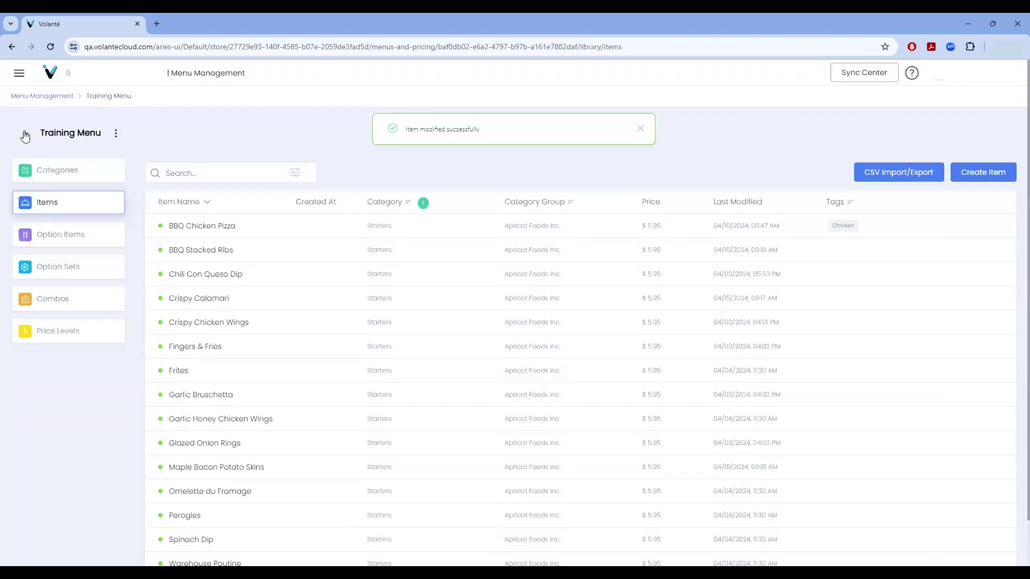
click(47, 171)
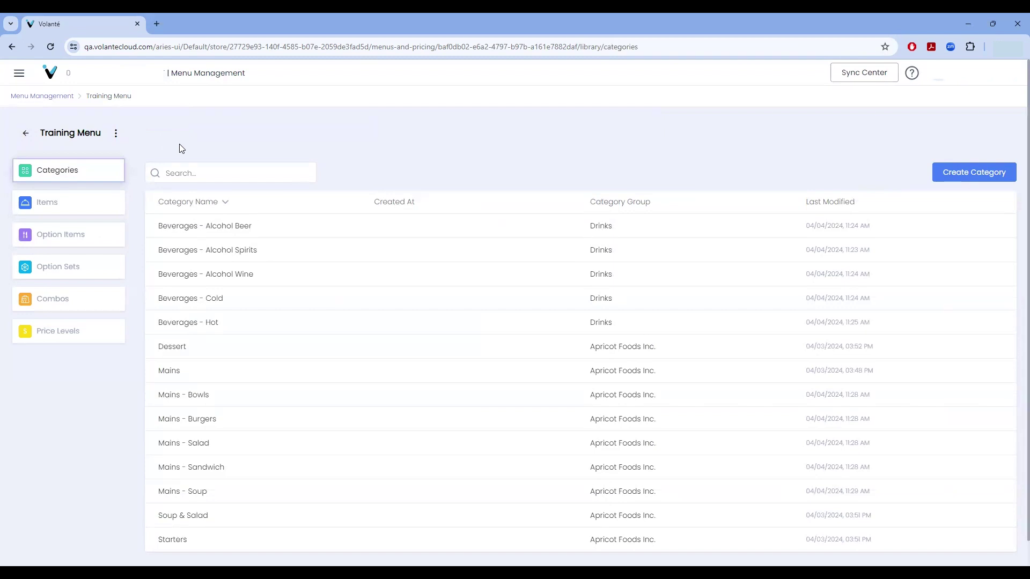
click(75, 207)
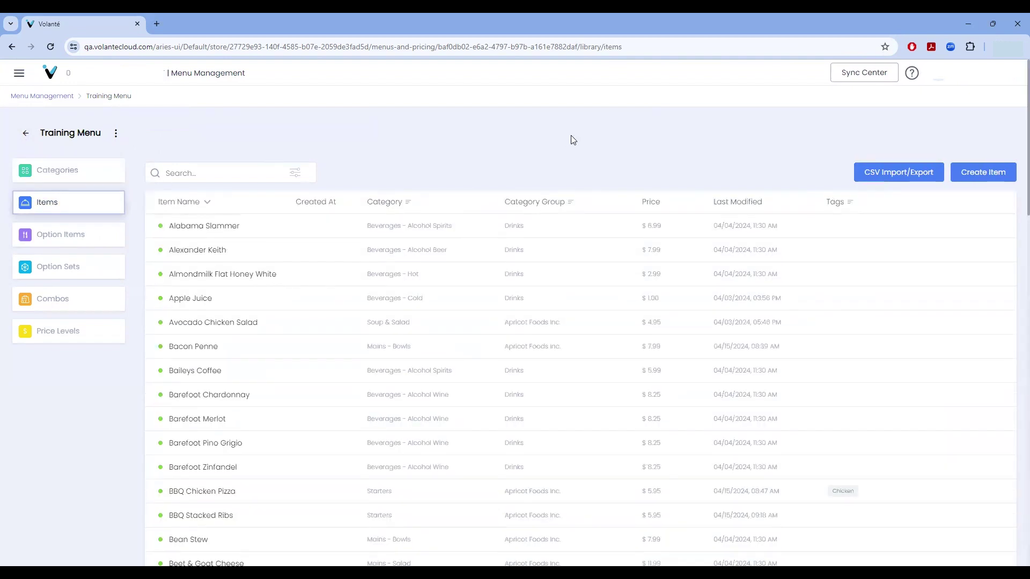
Step: From the Categories list, start a Sync Now of the menu to all terminals
click(47, 177)
click(865, 72)
click(852, 178)
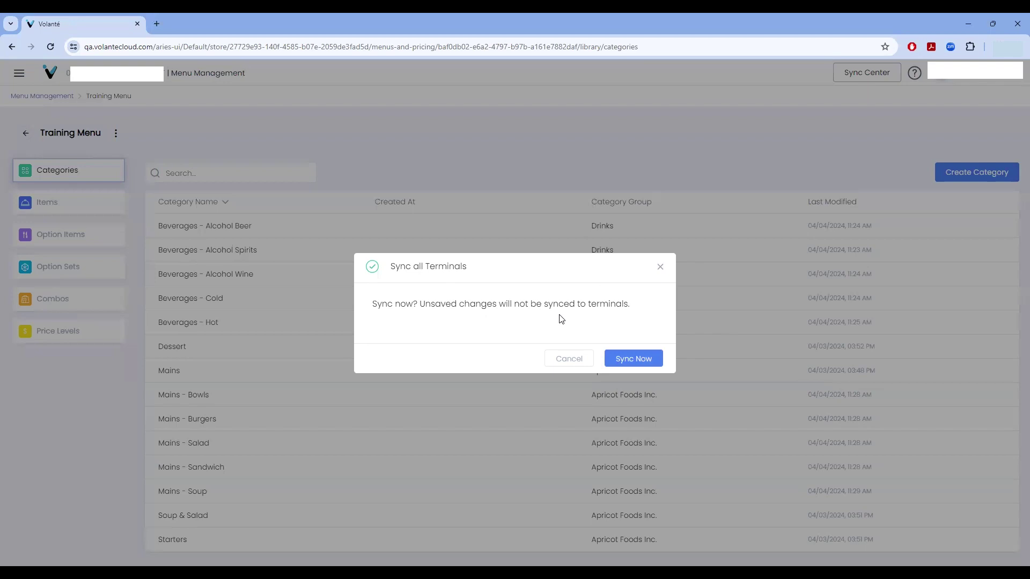
click(625, 358)
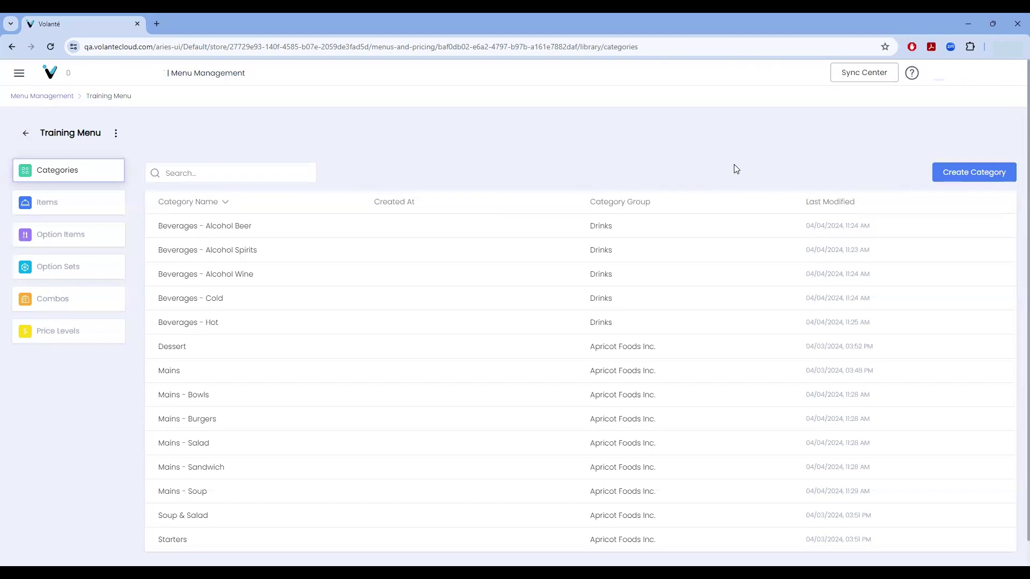
Step: Filter to Beverages - Hot and save Sml. Coffee with the coffee-cup kiosk image
click(196, 322)
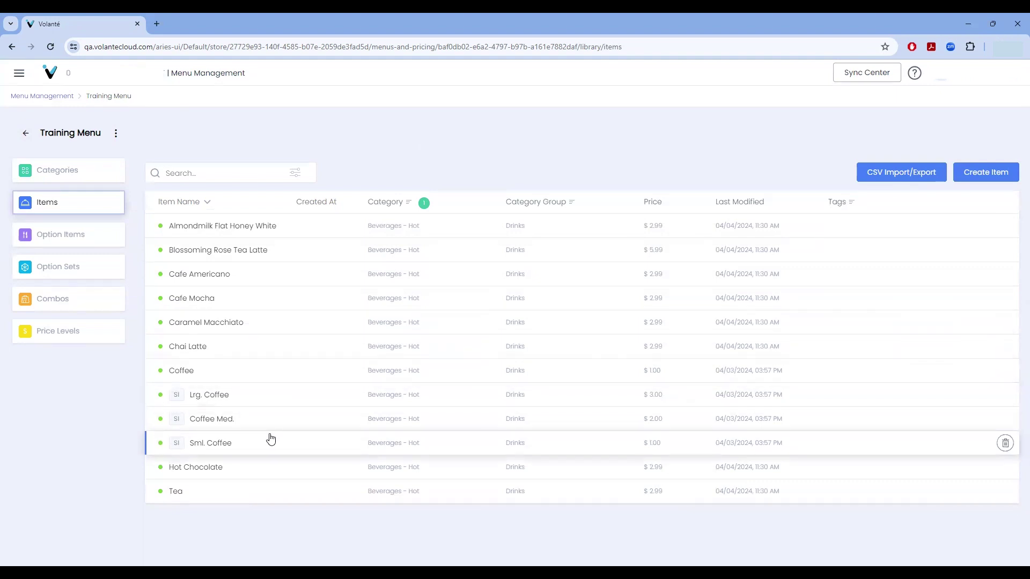
click(226, 443)
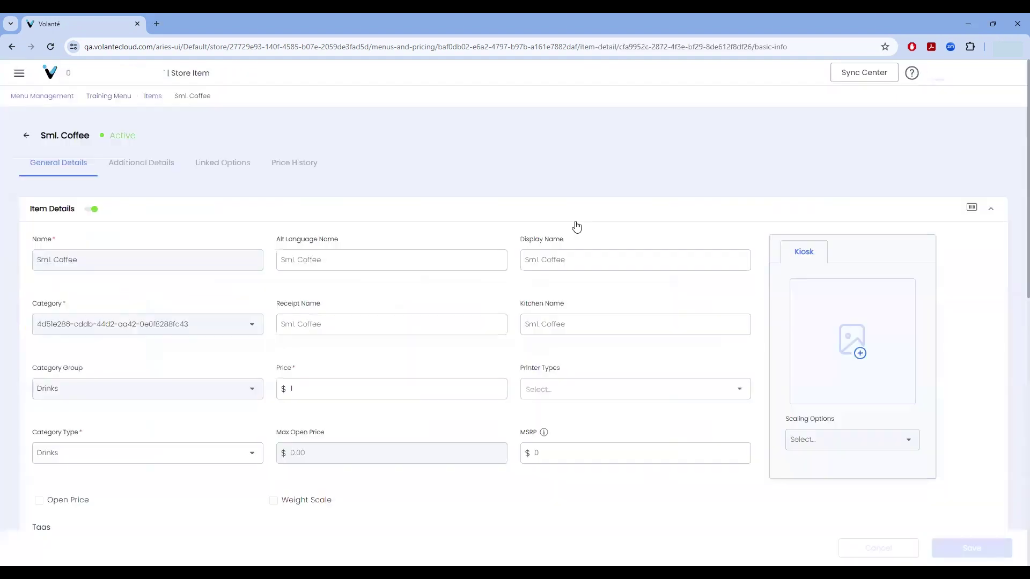
click(875, 343)
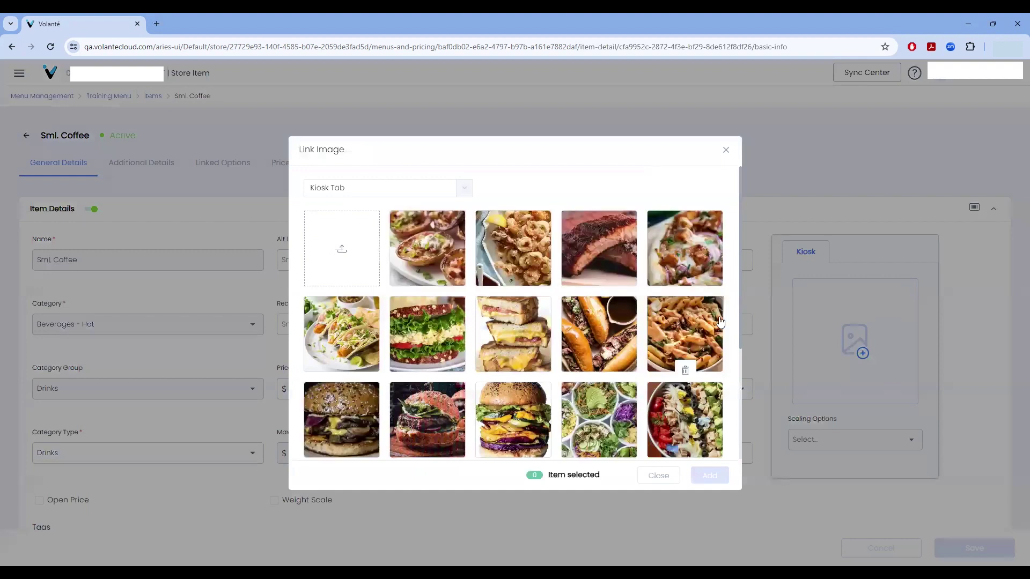
scroll(714, 322, down, 4)
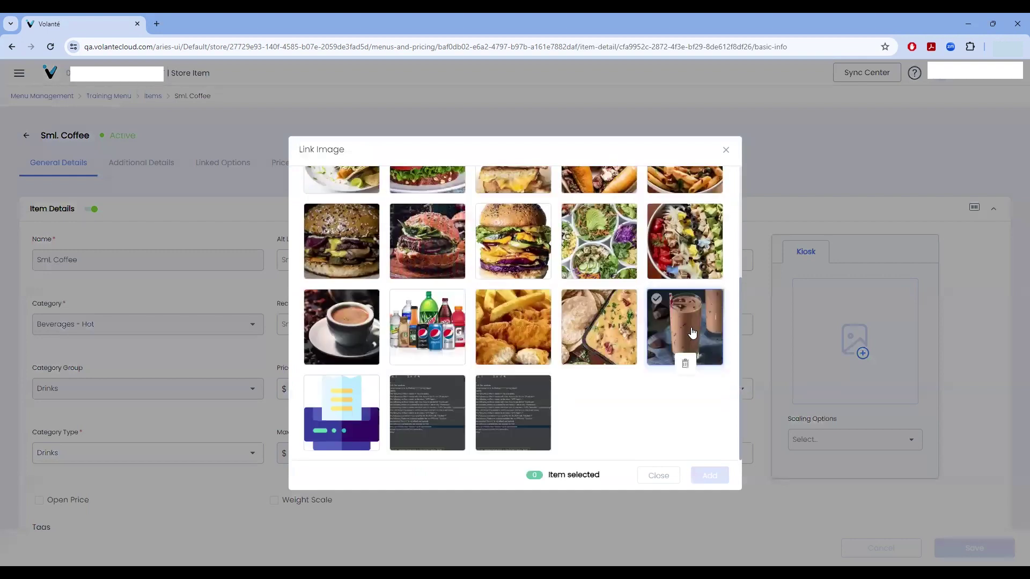
click(346, 354)
click(710, 475)
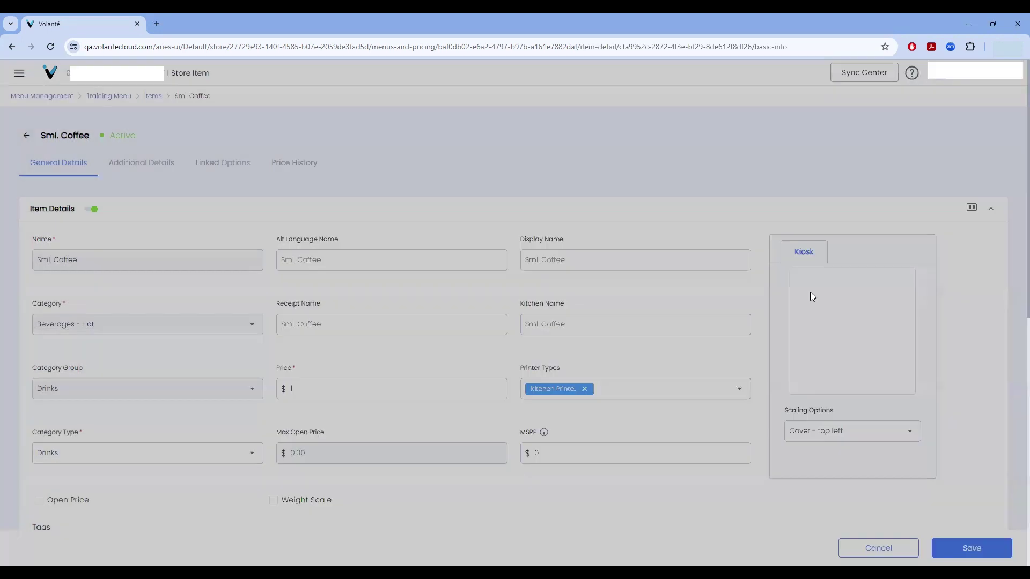
click(962, 548)
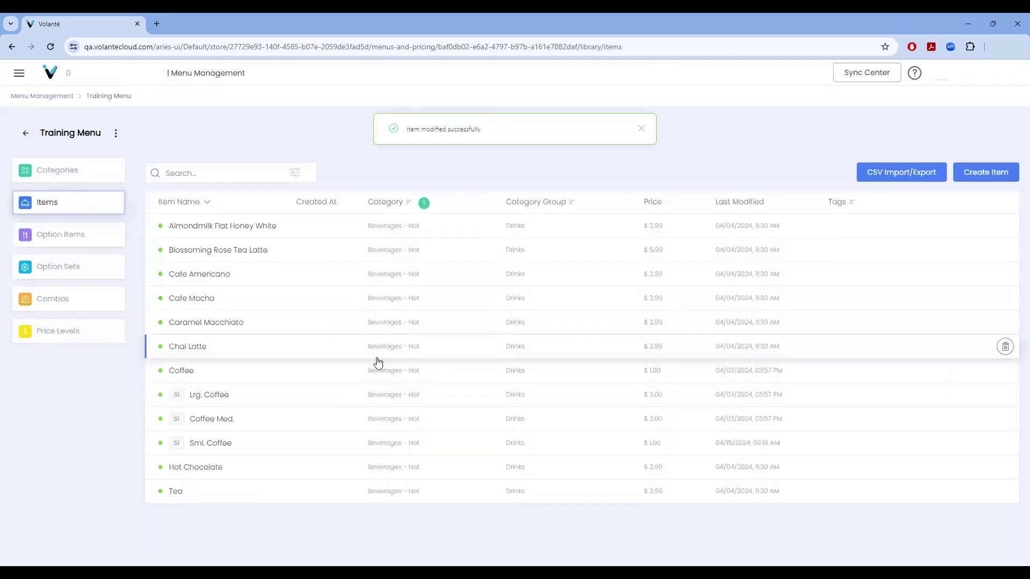
Step: Save Lrg. Coffee with the coffee-cup kiosk image
click(209, 394)
click(888, 349)
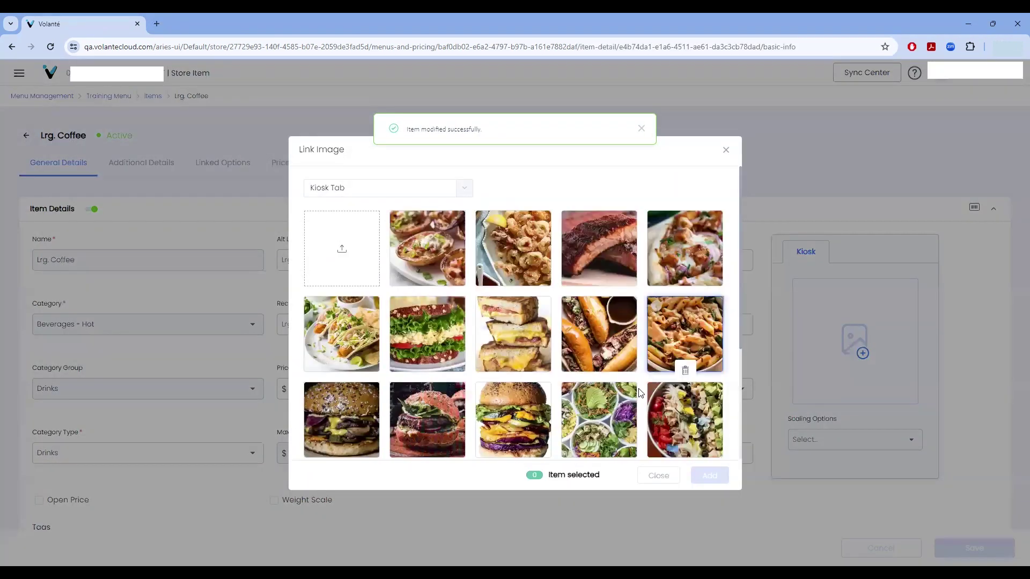
scroll(344, 322, down, 4)
click(346, 354)
click(710, 476)
click(971, 548)
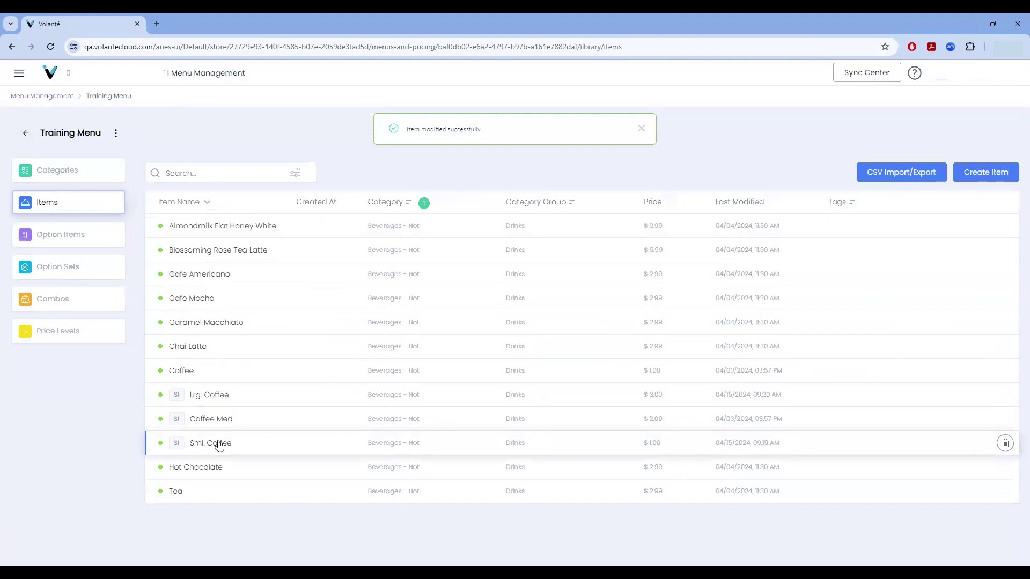
Step: Give Coffee Med. the coffee-cup kiosk image
click(218, 468)
click(876, 359)
scroll(741, 331, down, 4)
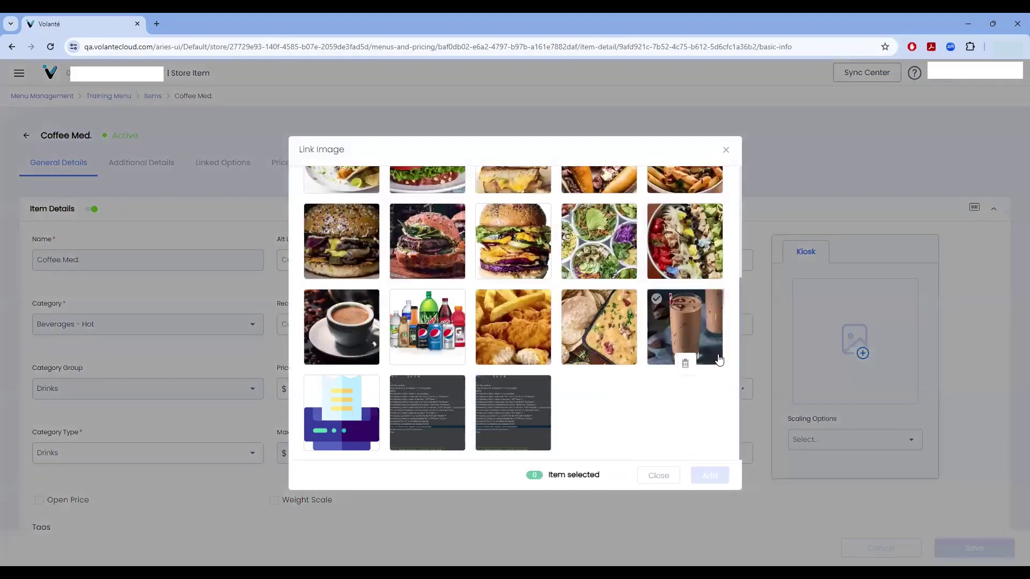
click(340, 327)
click(710, 475)
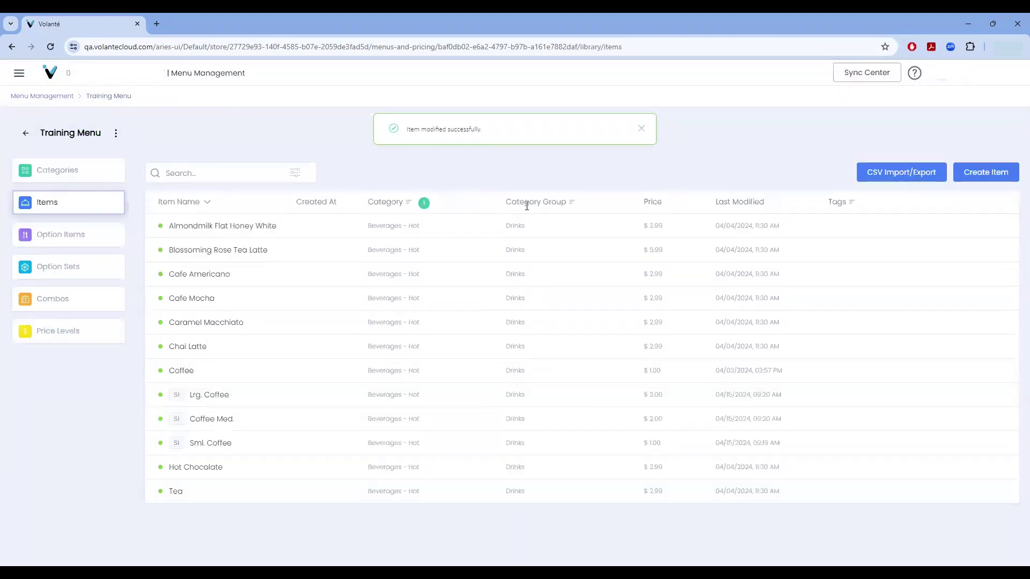
Step: Give the Coffee item the coffee-cup kiosk image
click(188, 373)
click(861, 354)
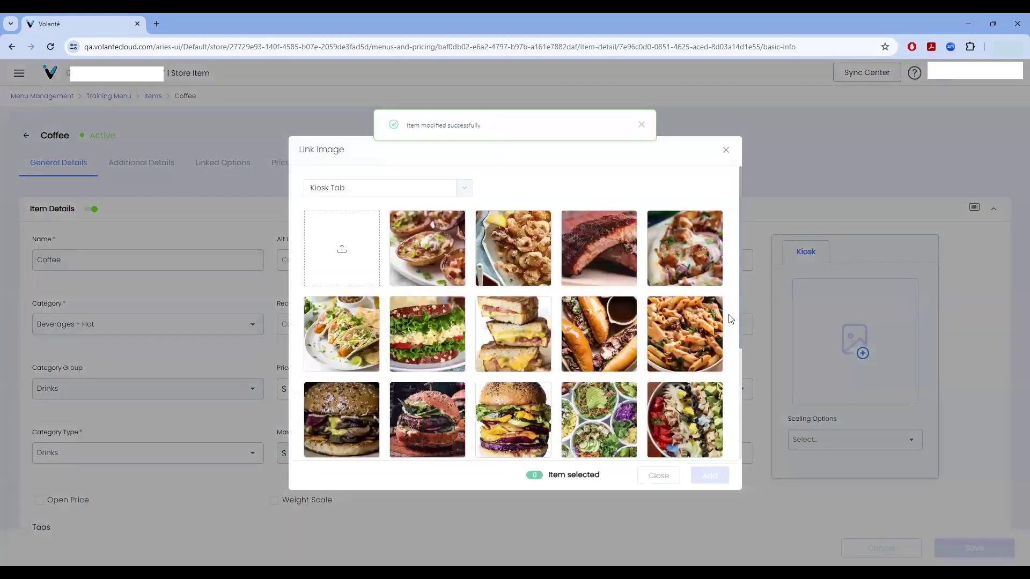
scroll(683, 343, down, 4)
click(335, 328)
click(710, 475)
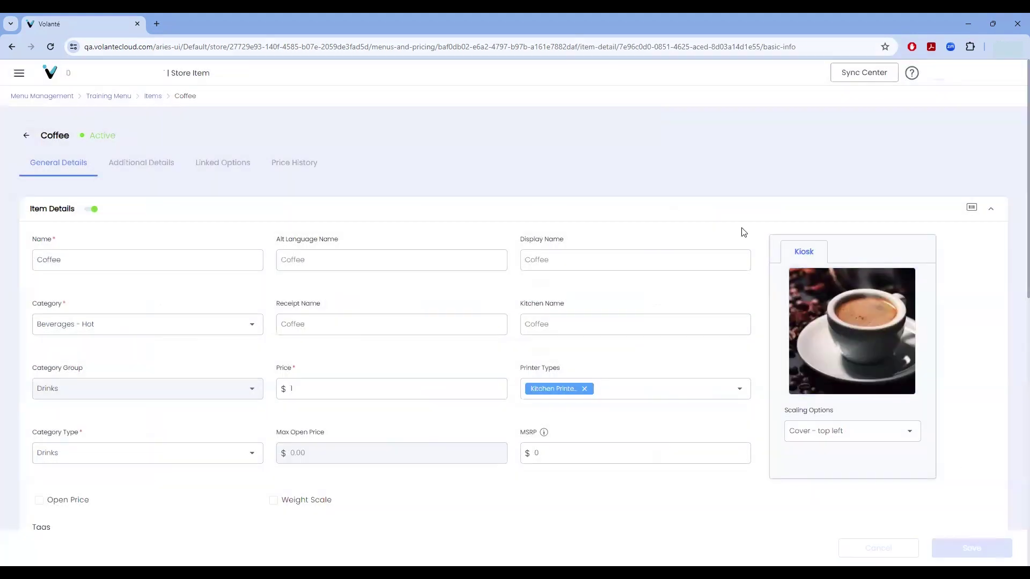
click(25, 135)
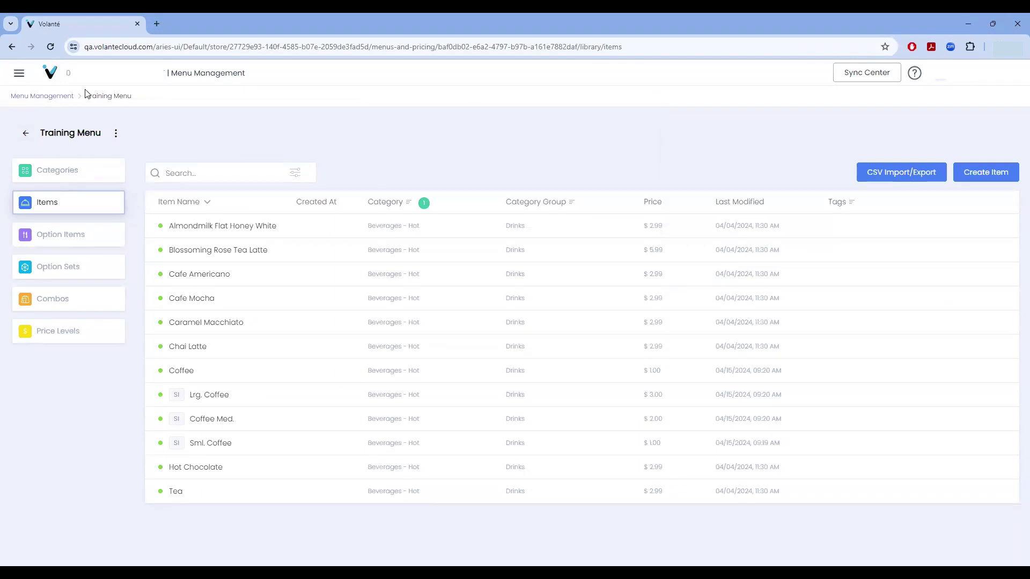
Step: Go to the back-office home and open the Training Kiosk Quick Menu from Quick Menus
click(56, 79)
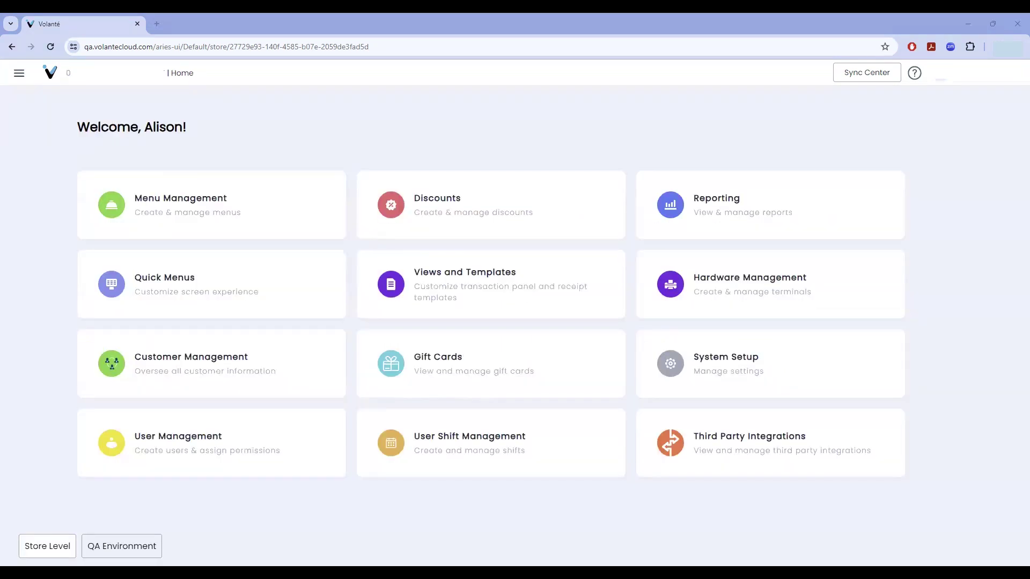
click(256, 299)
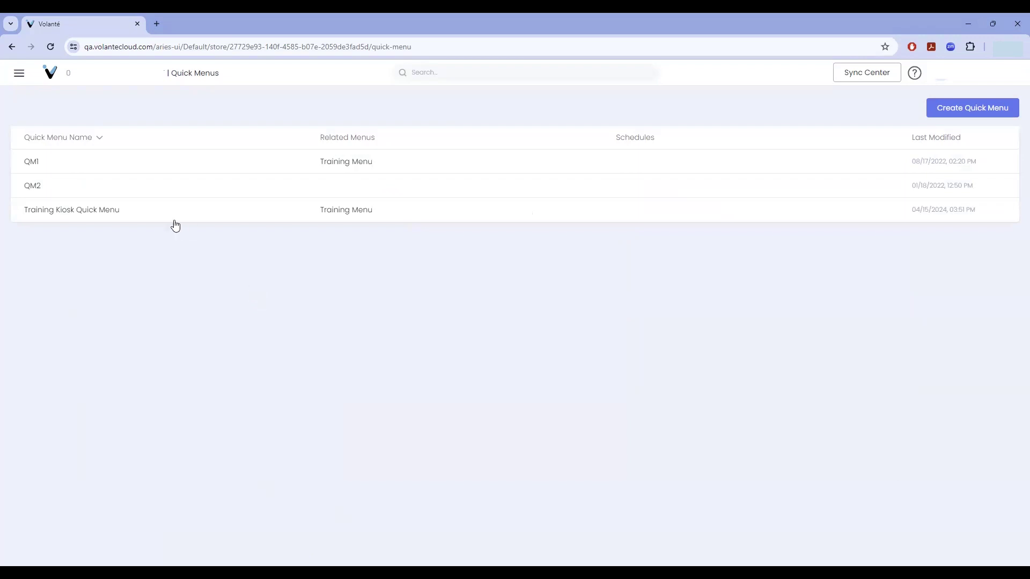
click(113, 210)
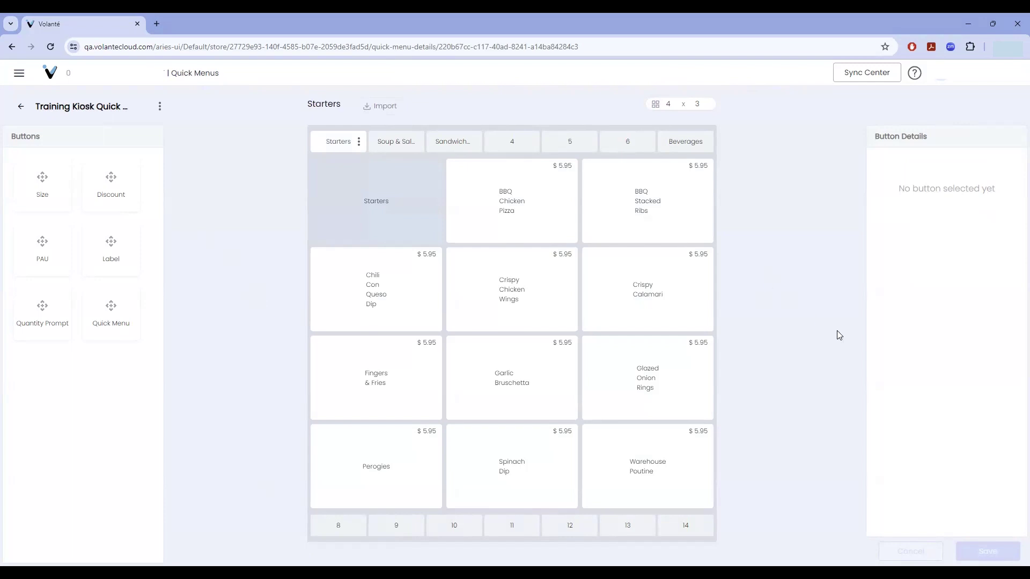
click(705, 102)
click(705, 102)
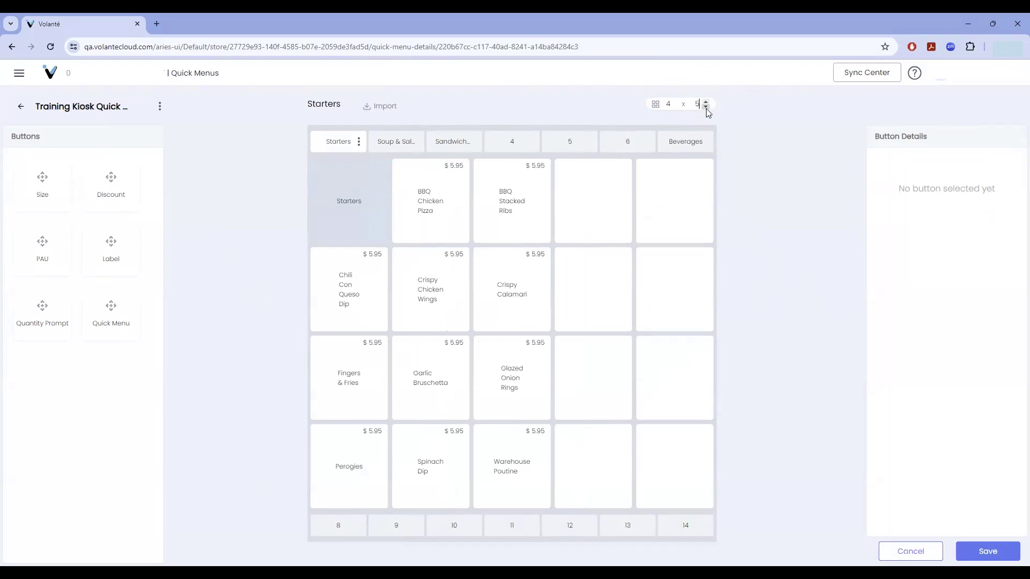
click(706, 107)
click(706, 107)
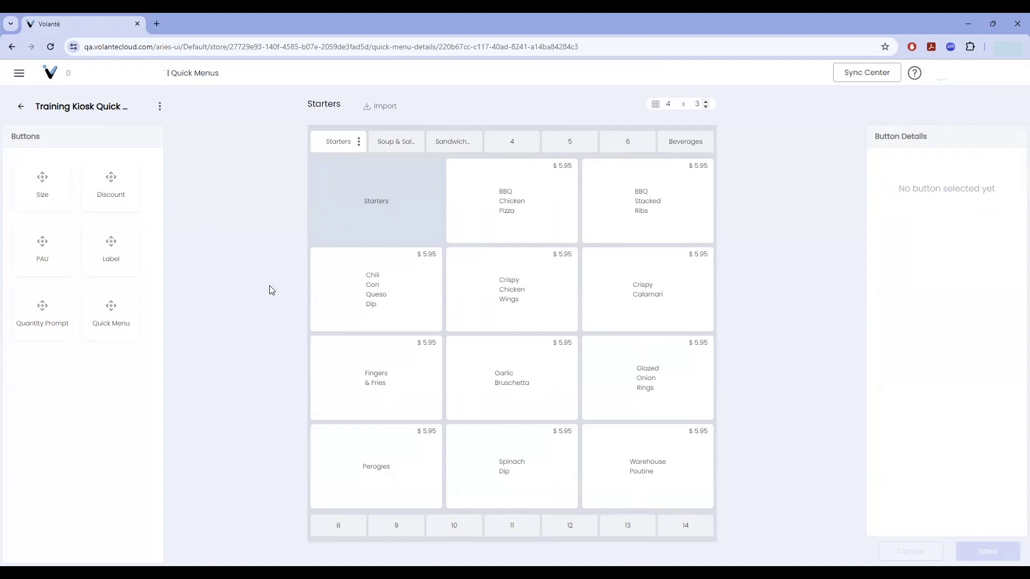
click(406, 141)
click(452, 143)
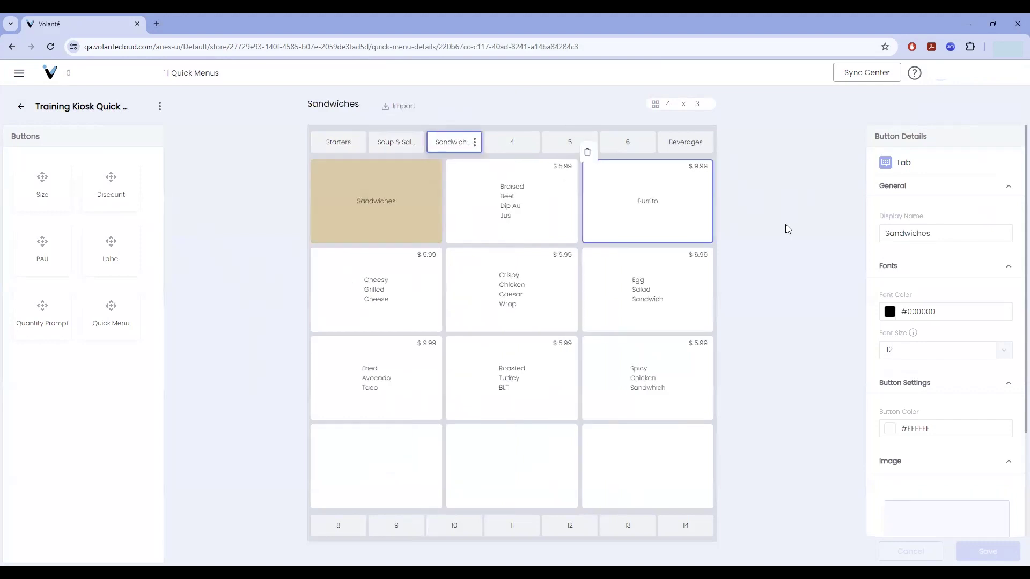
drag(936, 234, 828, 245)
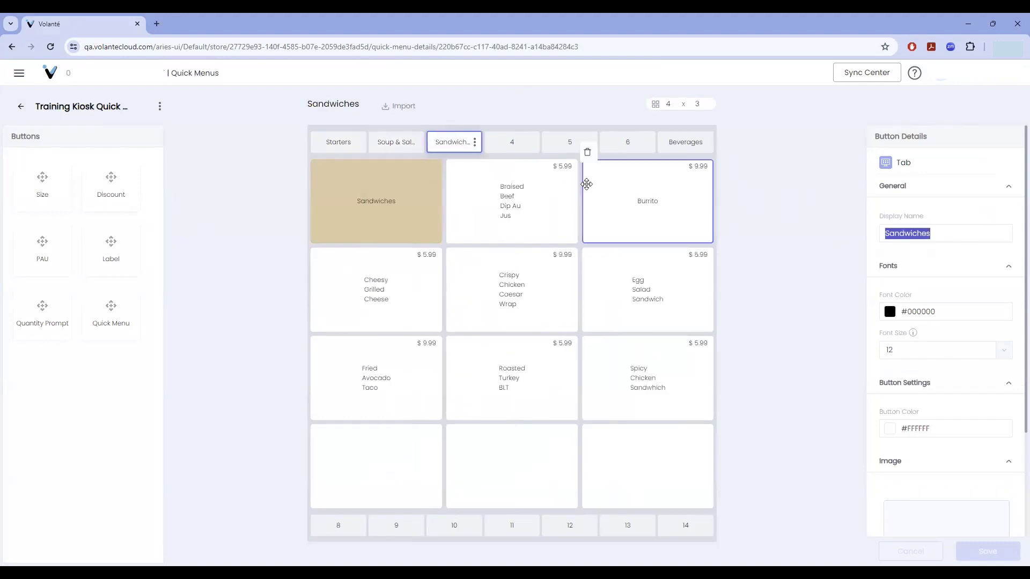
click(514, 148)
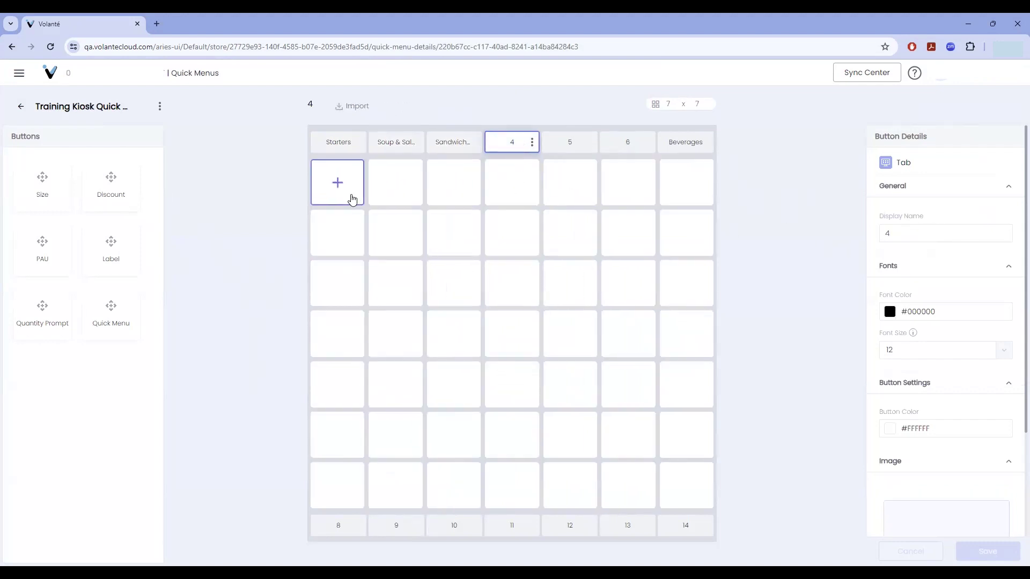
click(338, 143)
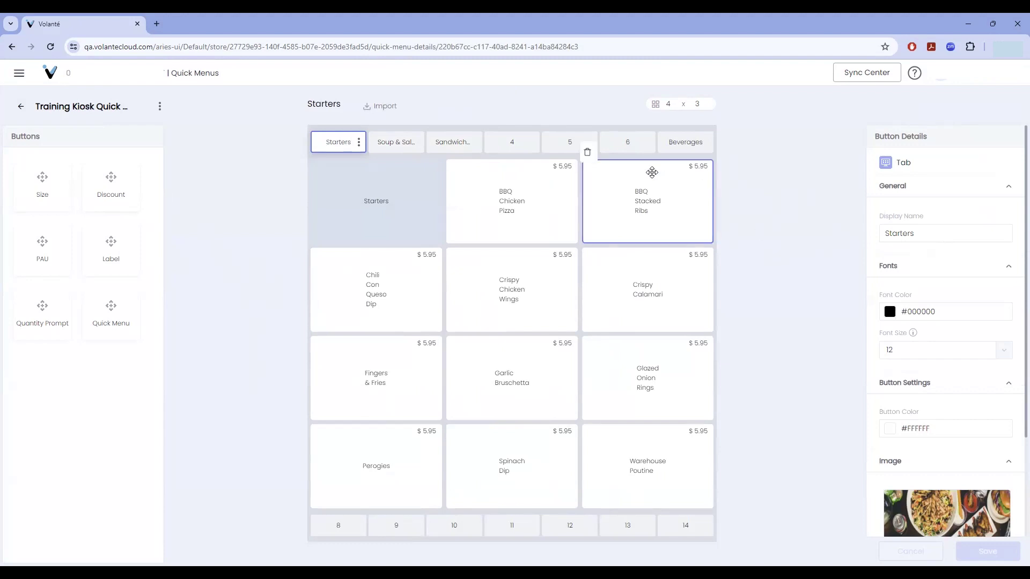
click(529, 150)
click(572, 149)
click(622, 151)
click(334, 143)
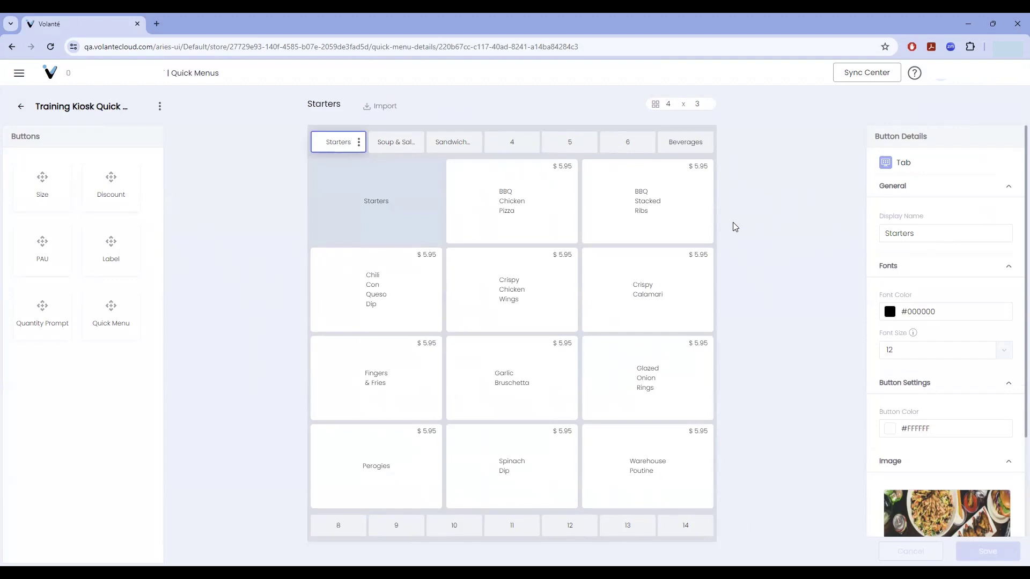
Step: Select the Perogies button and scroll its Button Details to the empty Image section
click(433, 472)
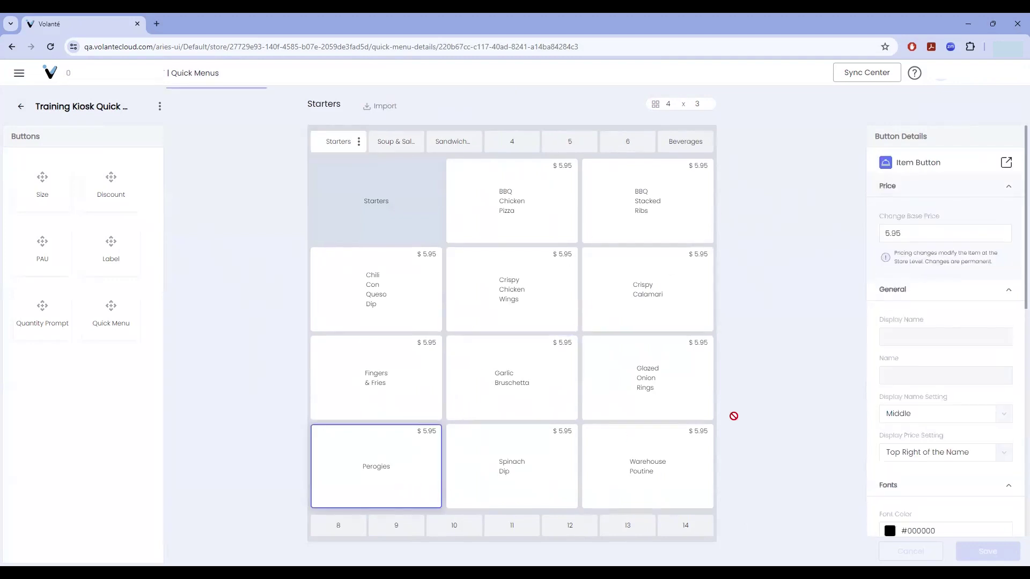
drag(1012, 259, 1017, 318)
click(1016, 299)
scroll(1014, 376, down, 8)
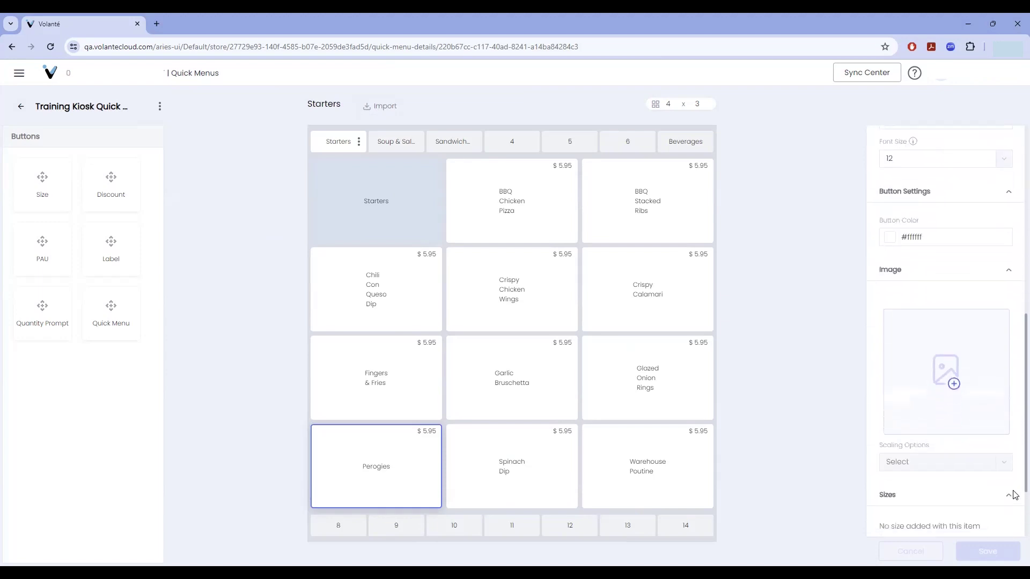
scroll(1016, 499, down, 1)
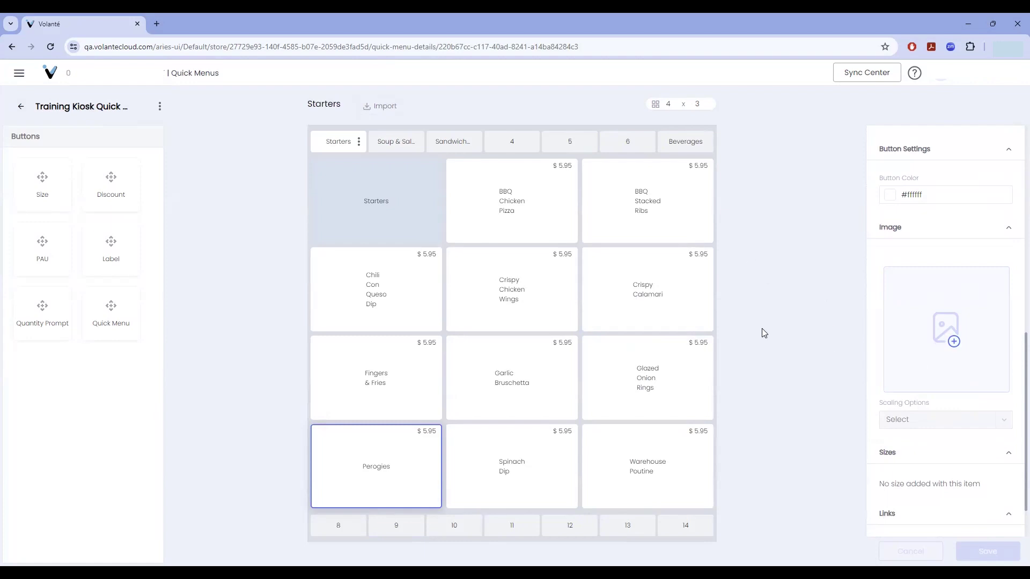
Step: On the Beverages page, link the coffee-cup line-art image to the Sml. Coffee button and save
click(686, 141)
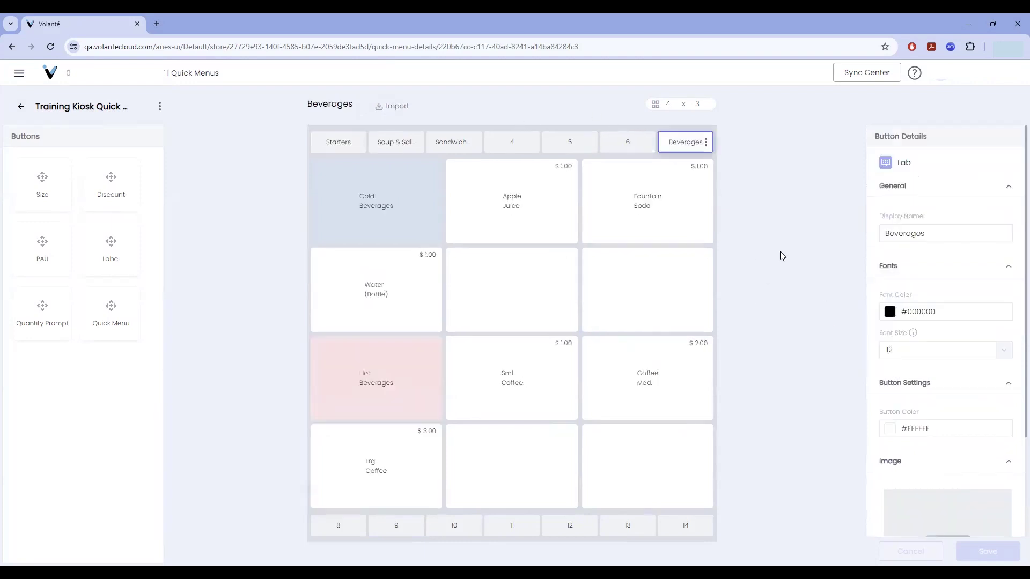
click(541, 386)
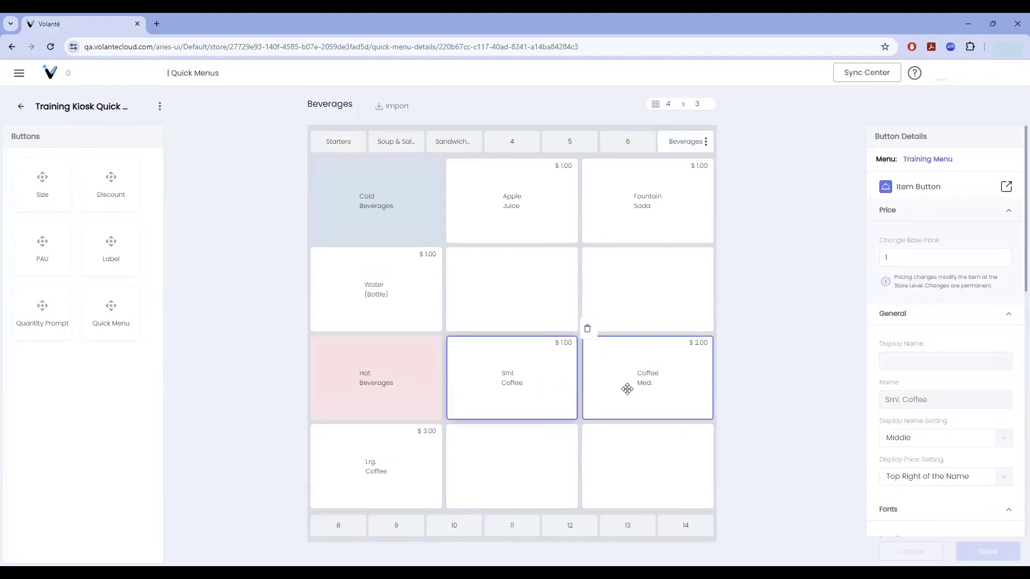
scroll(1015, 257, down, 5)
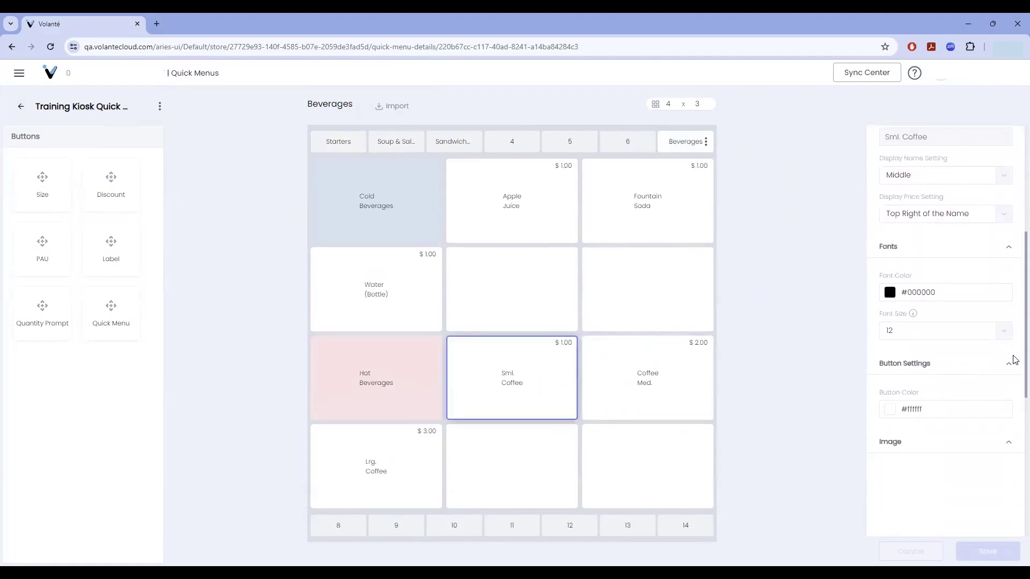
scroll(1015, 361, down, 2)
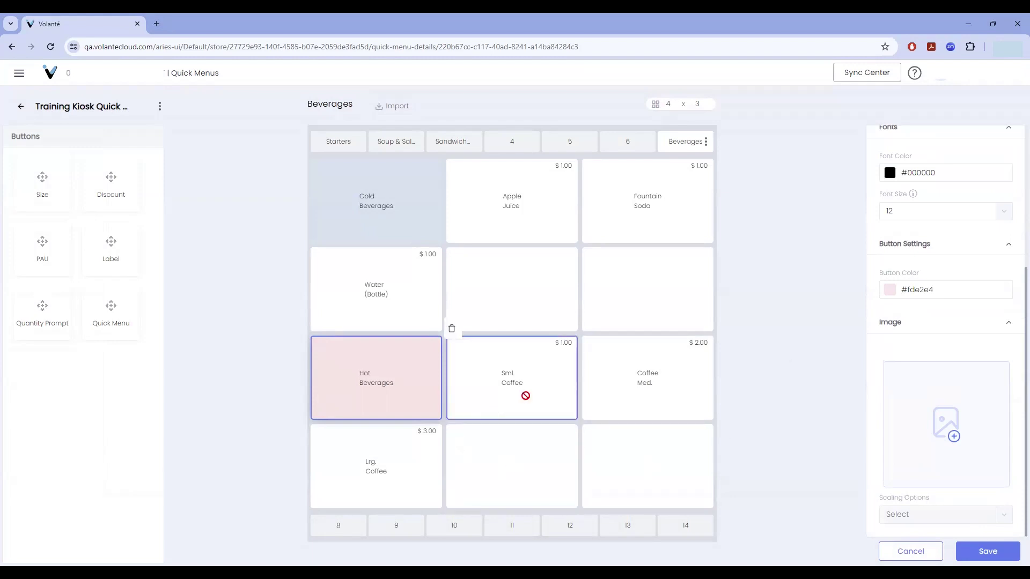
click(525, 394)
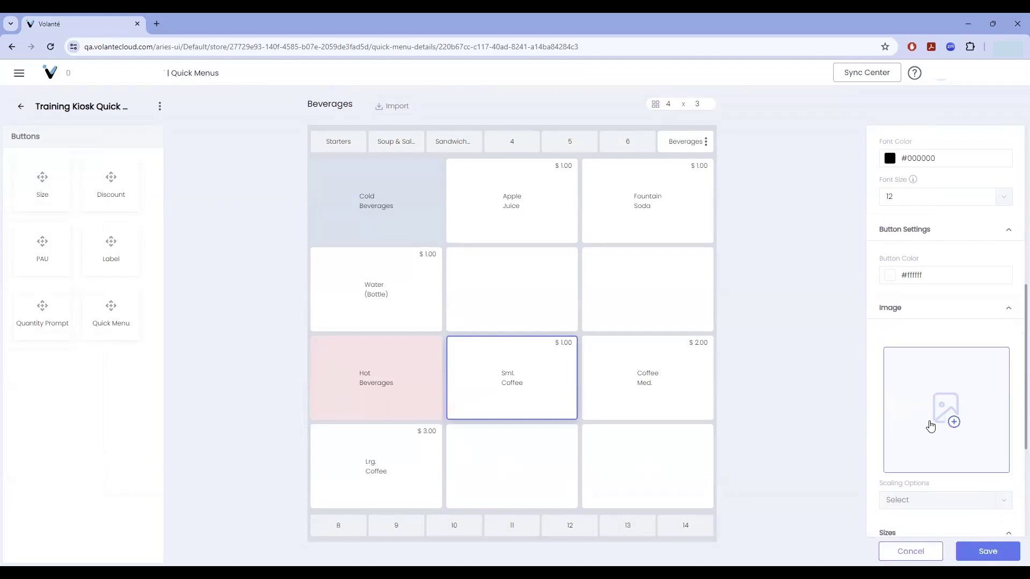
click(953, 421)
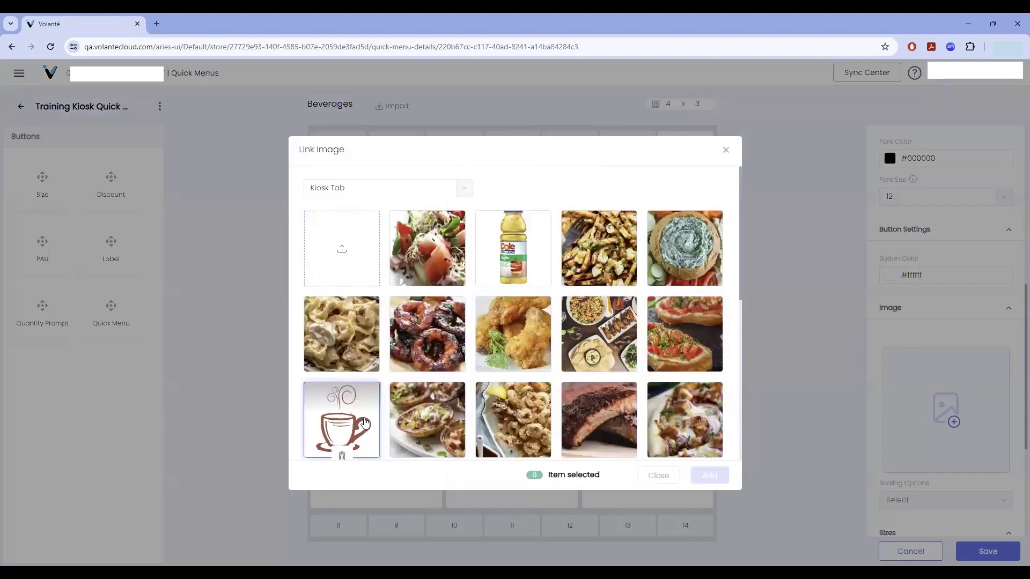
click(364, 422)
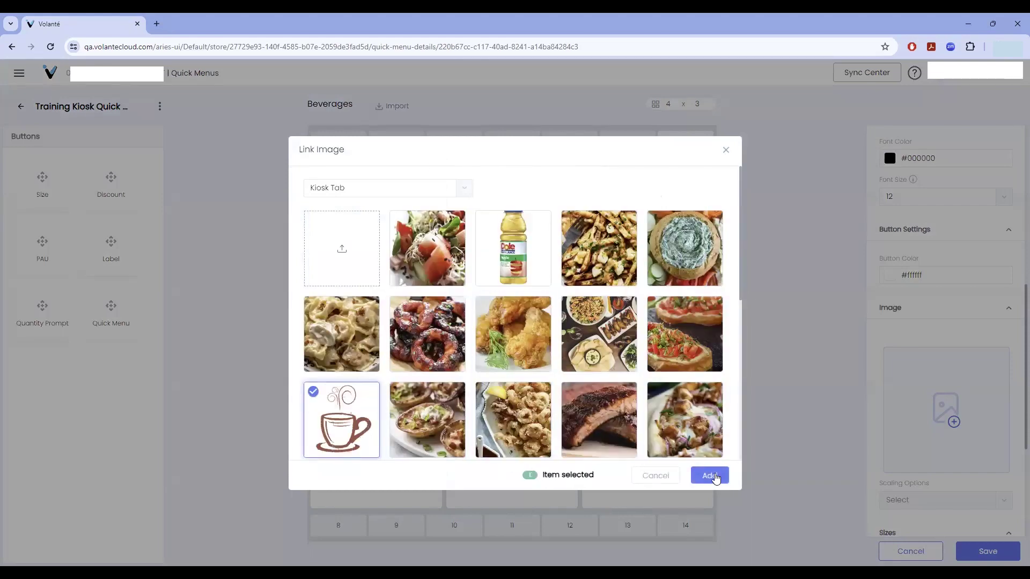
click(709, 476)
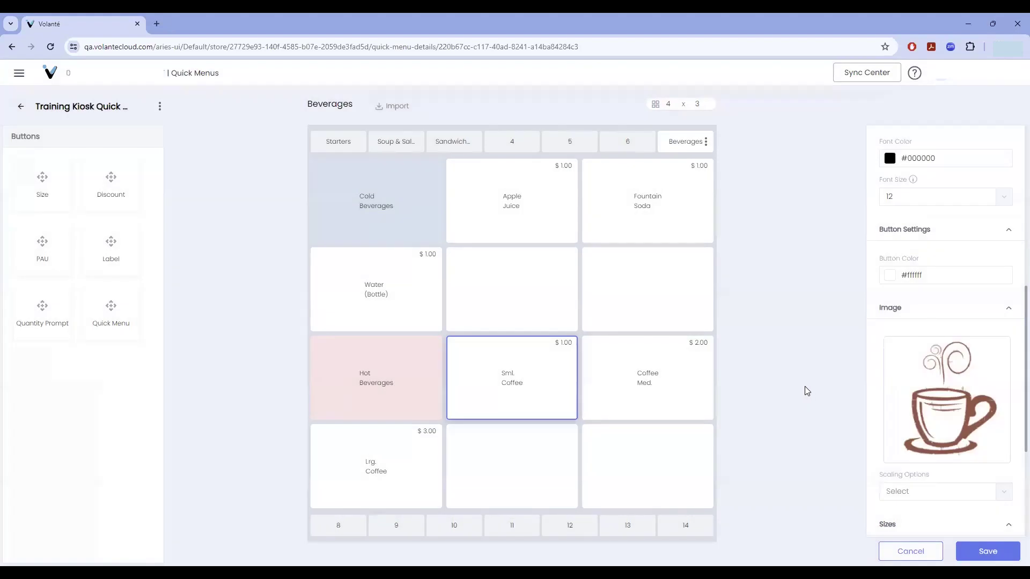
click(987, 553)
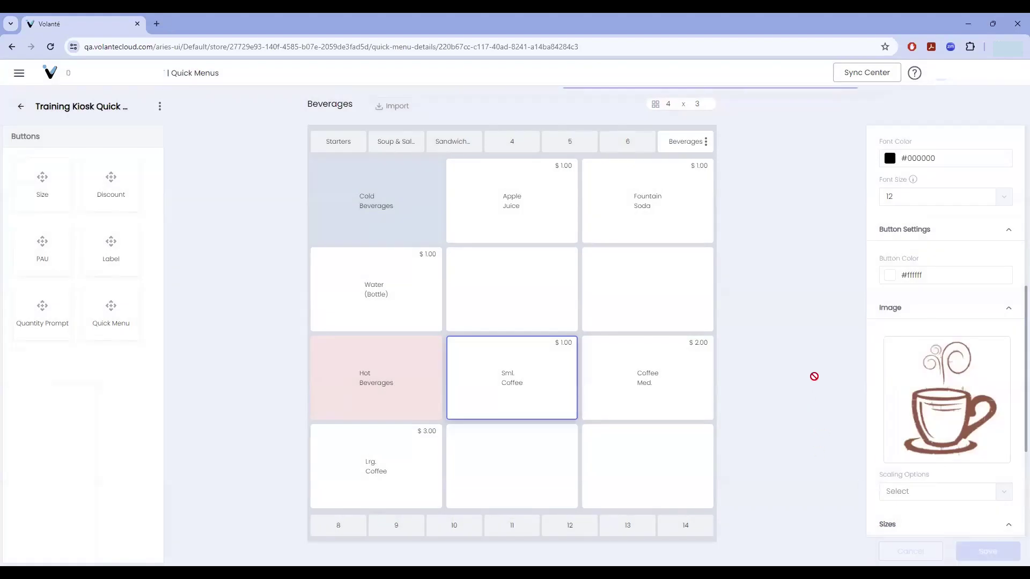
Step: Review the saved image settings on the Sml. Coffee, Coffee Med. and Lrg. Coffee buttons
click(517, 407)
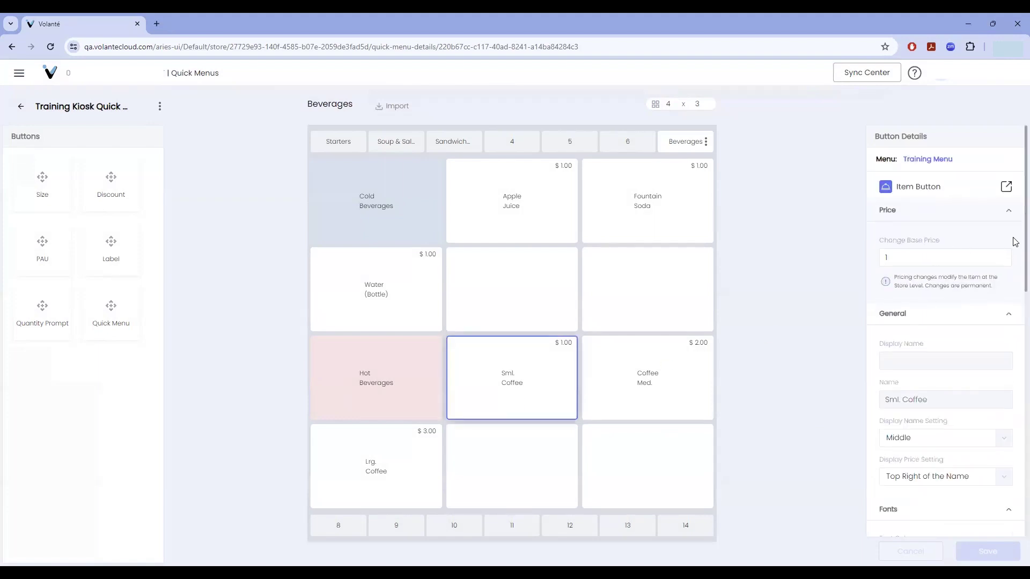
scroll(1017, 244, down, 5)
click(646, 391)
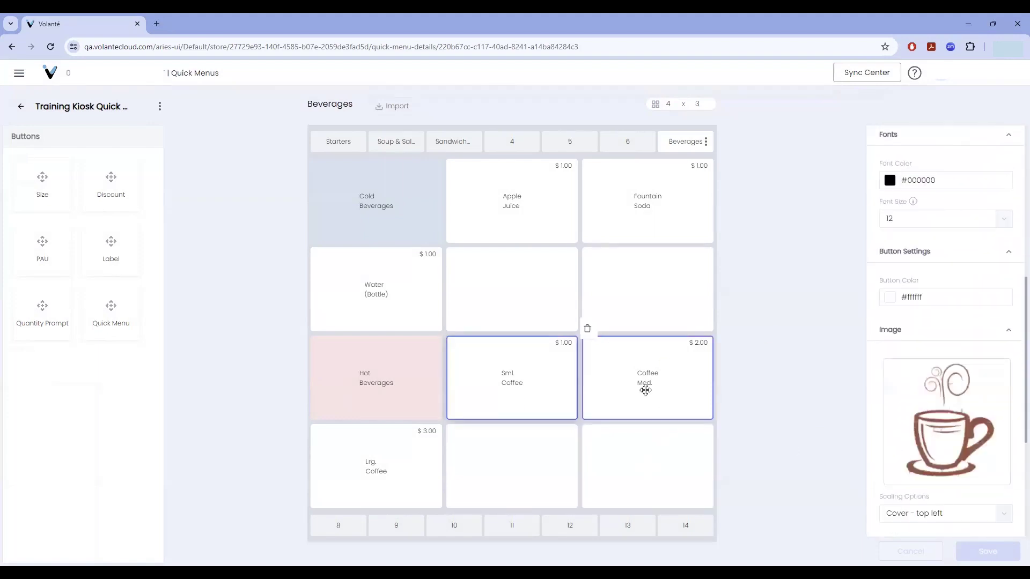
click(389, 472)
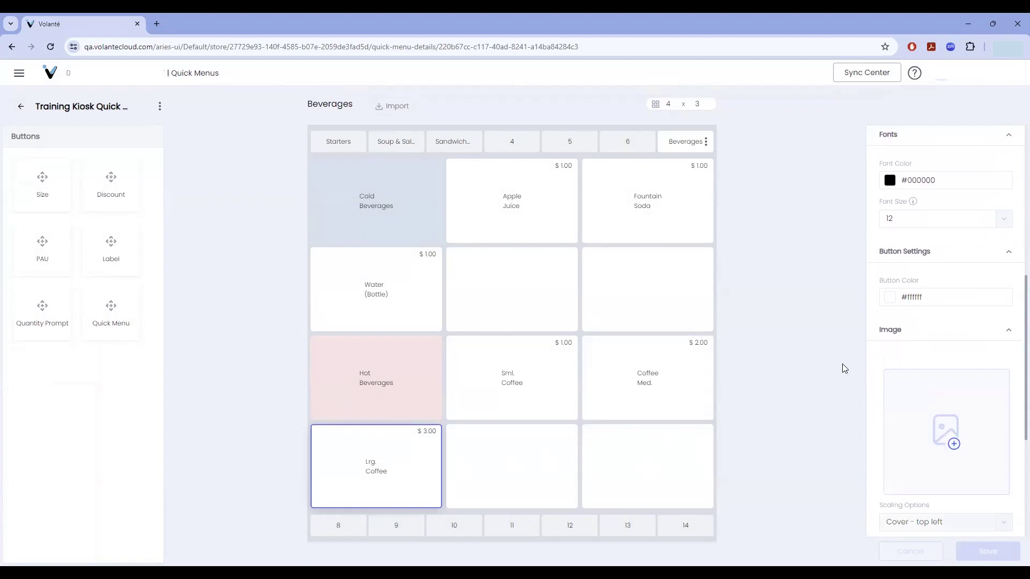
Step: Start a Sync Now of all terminals from Sync Center and confirm it
click(866, 77)
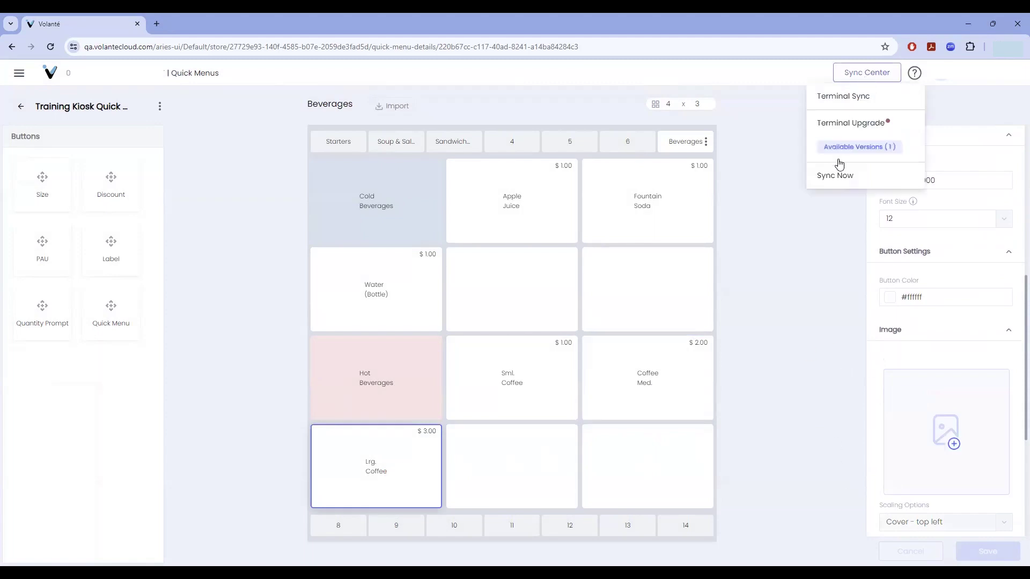
click(839, 177)
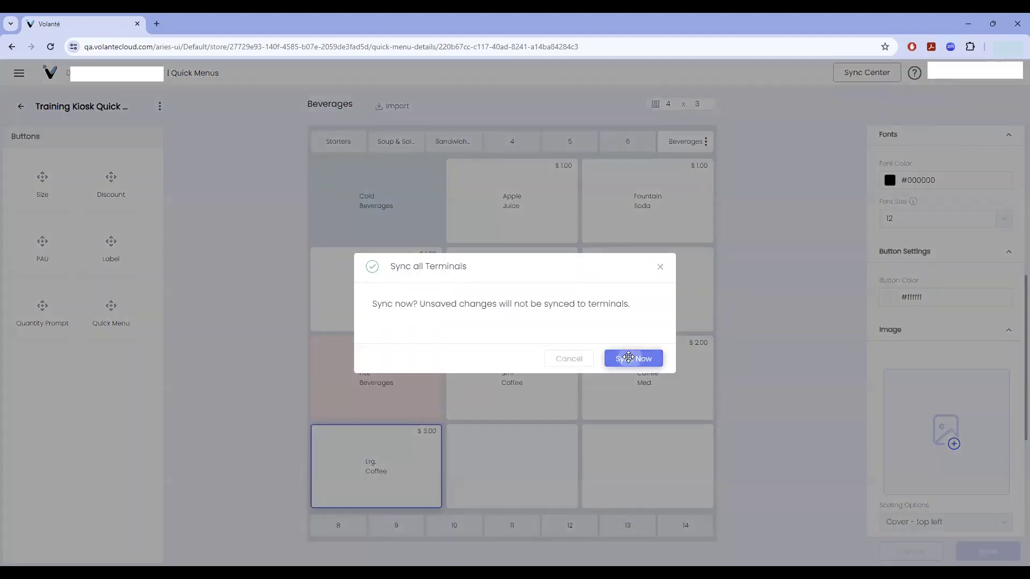
click(617, 359)
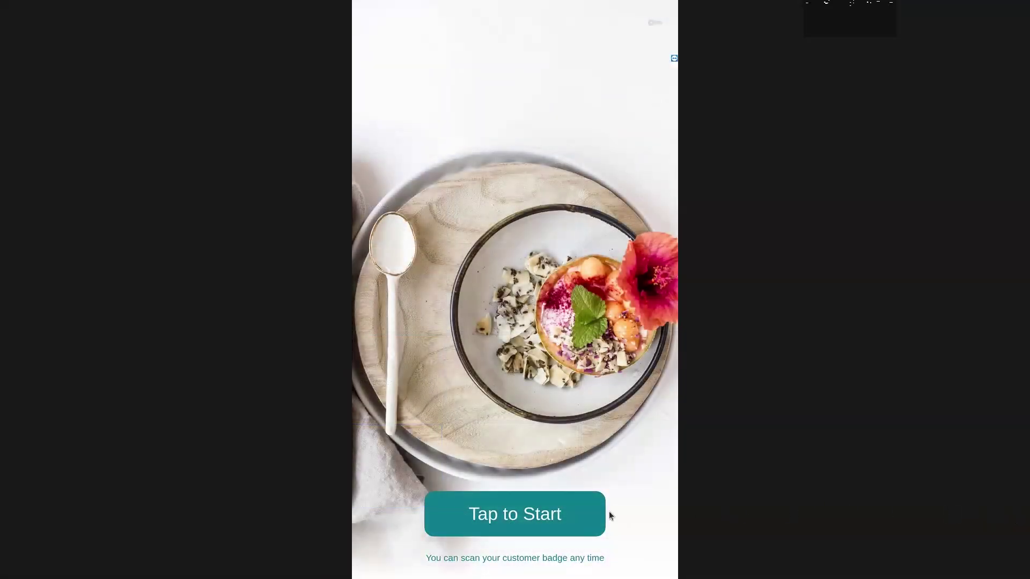
Step: Start a kiosk order and show the Beverages items to see the line-art Sml. Coffee
click(522, 521)
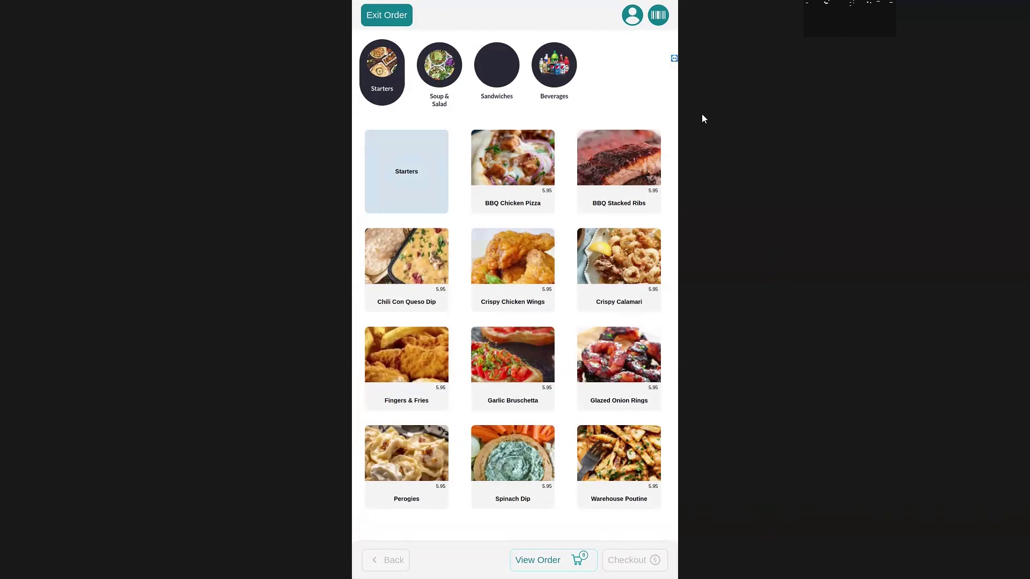
click(554, 79)
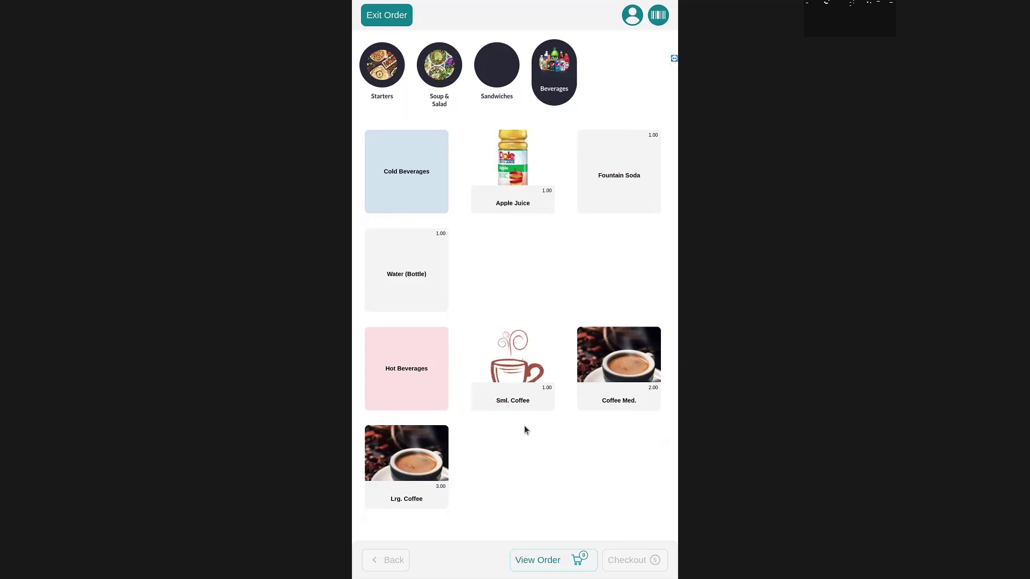
Step: Order a Sml. Coffee, raise the quantity to 3 ($3.00), and proceed to checkout
click(554, 390)
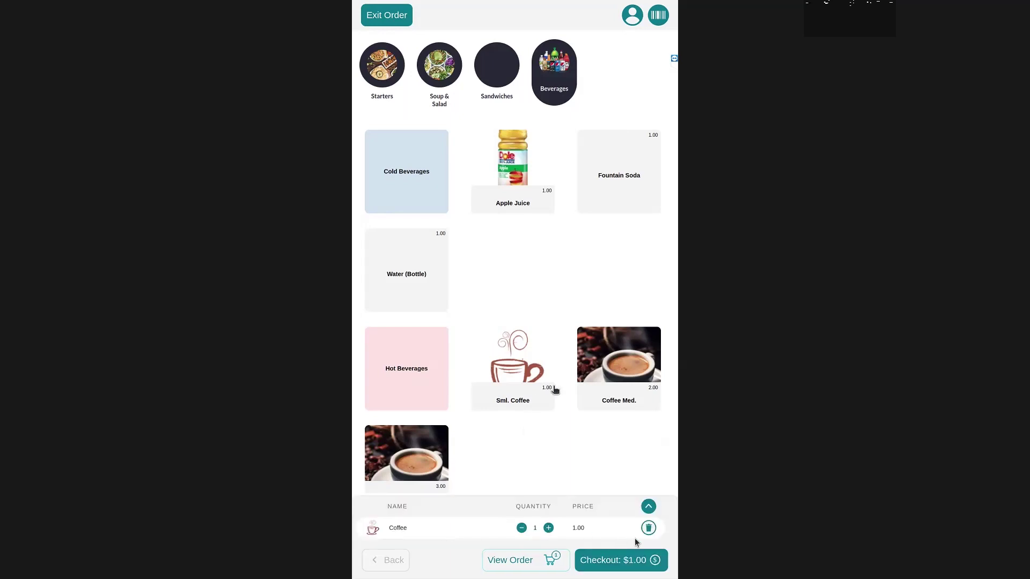
click(542, 559)
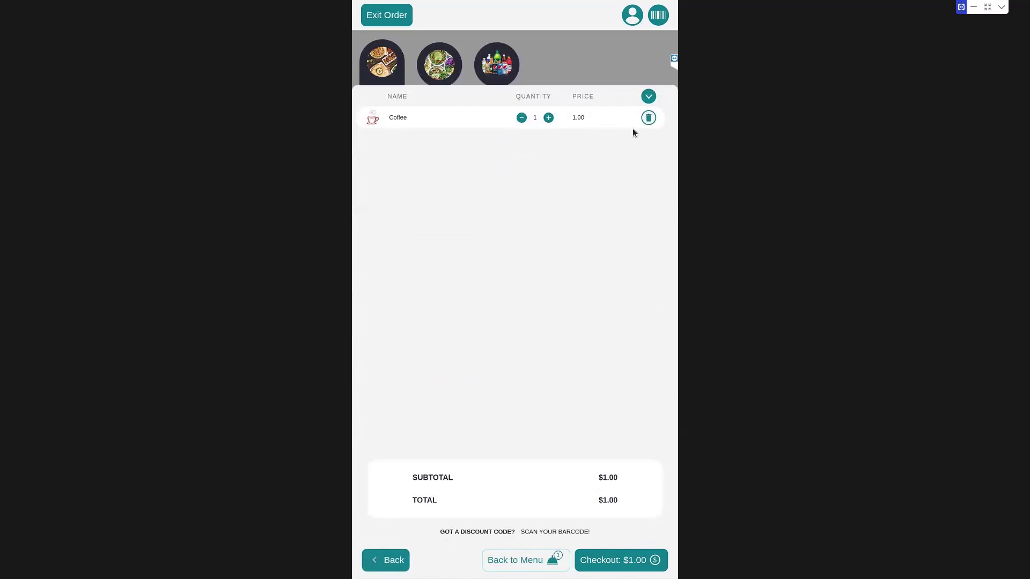
click(548, 118)
click(616, 563)
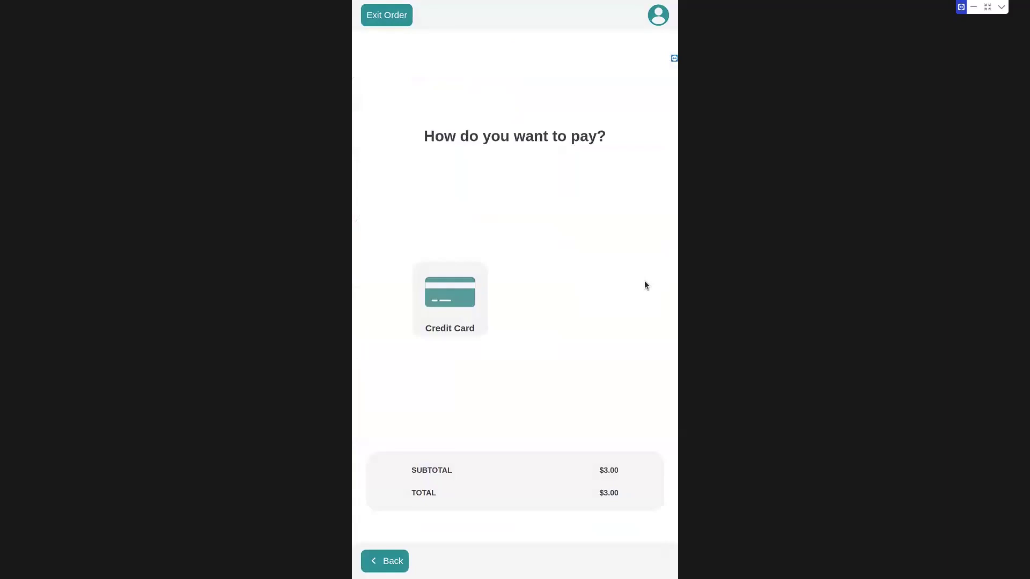